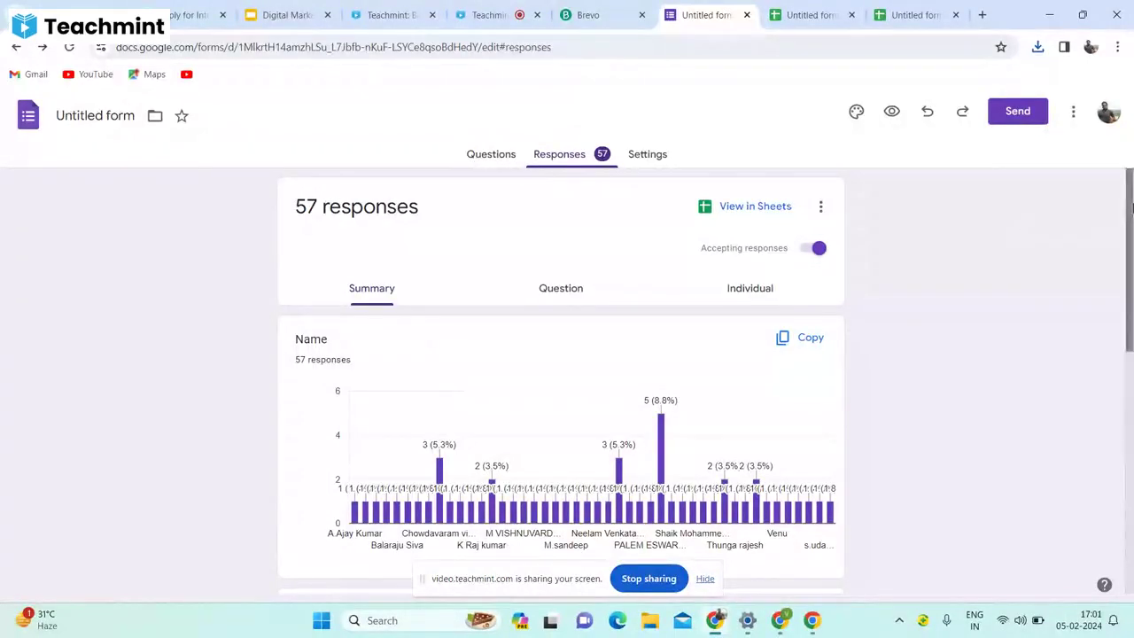
Step: Open the form's responses in Google Sheets and download them as a comma-separated values (.csv) file
left_click_drag(1131, 206, 1107, 535)
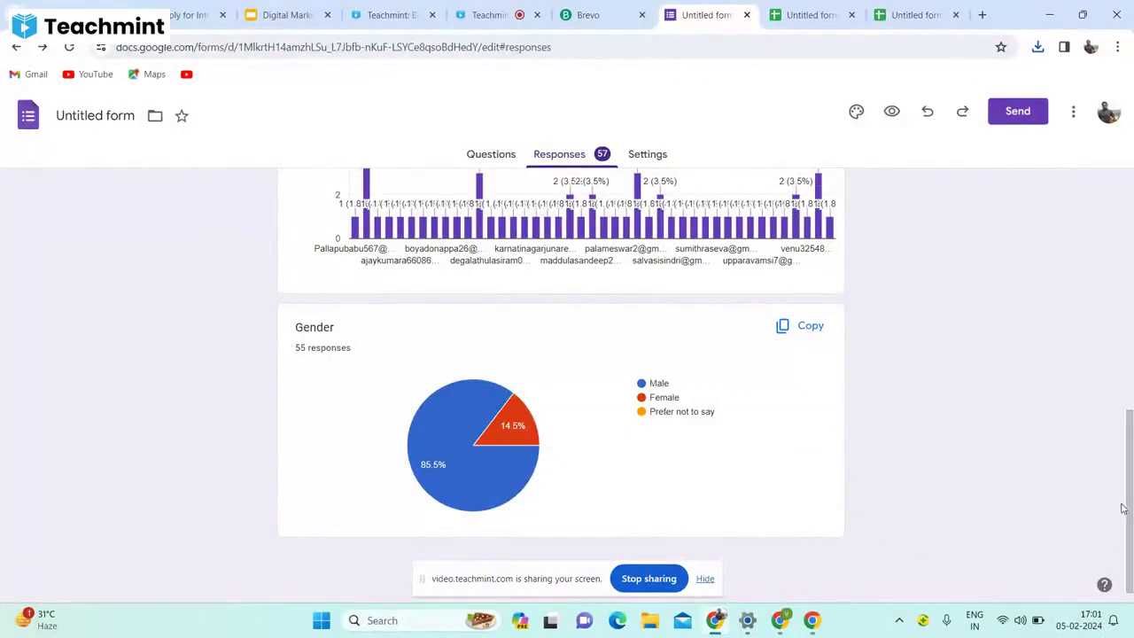
left_click_drag(1121, 507, 1047, 221)
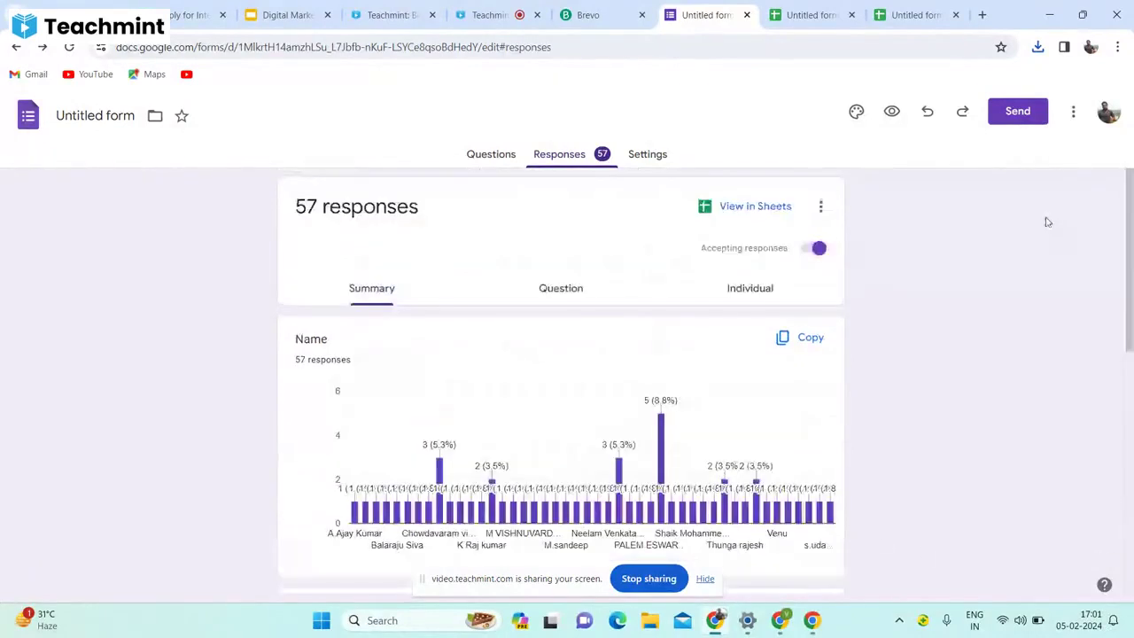
left_click(751, 209)
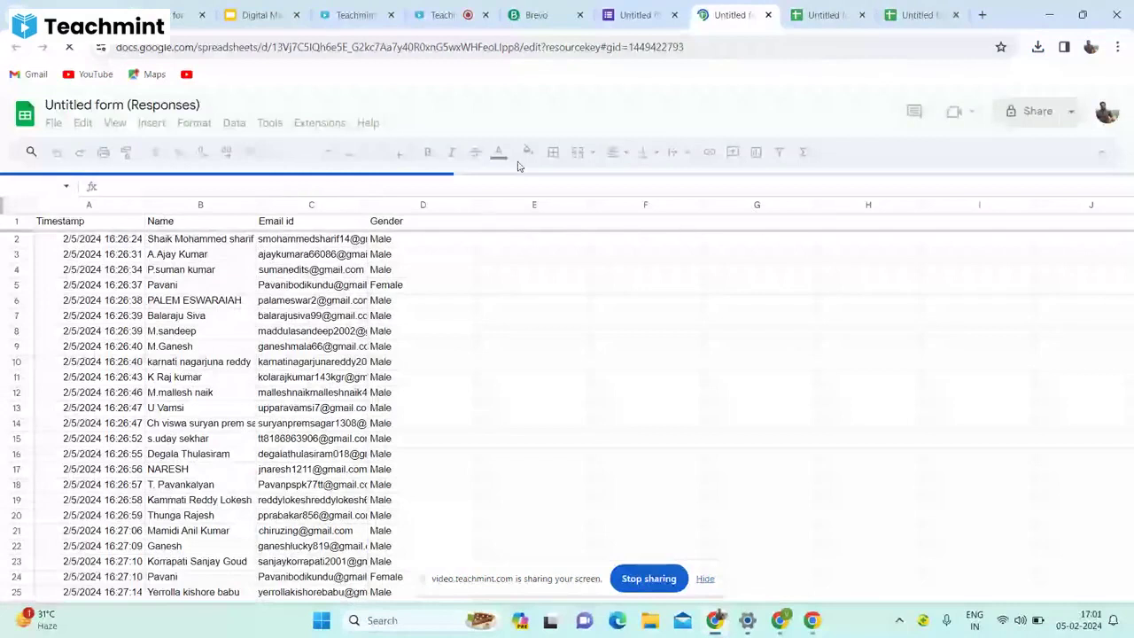
left_click(54, 122)
mouse_move(94, 306)
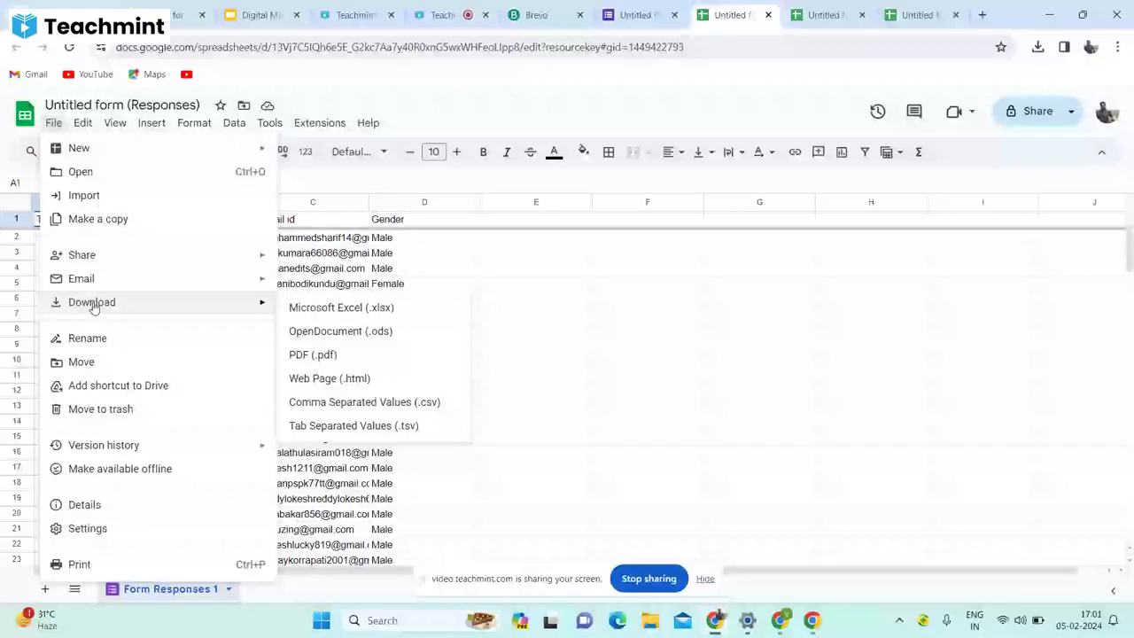
left_click(335, 404)
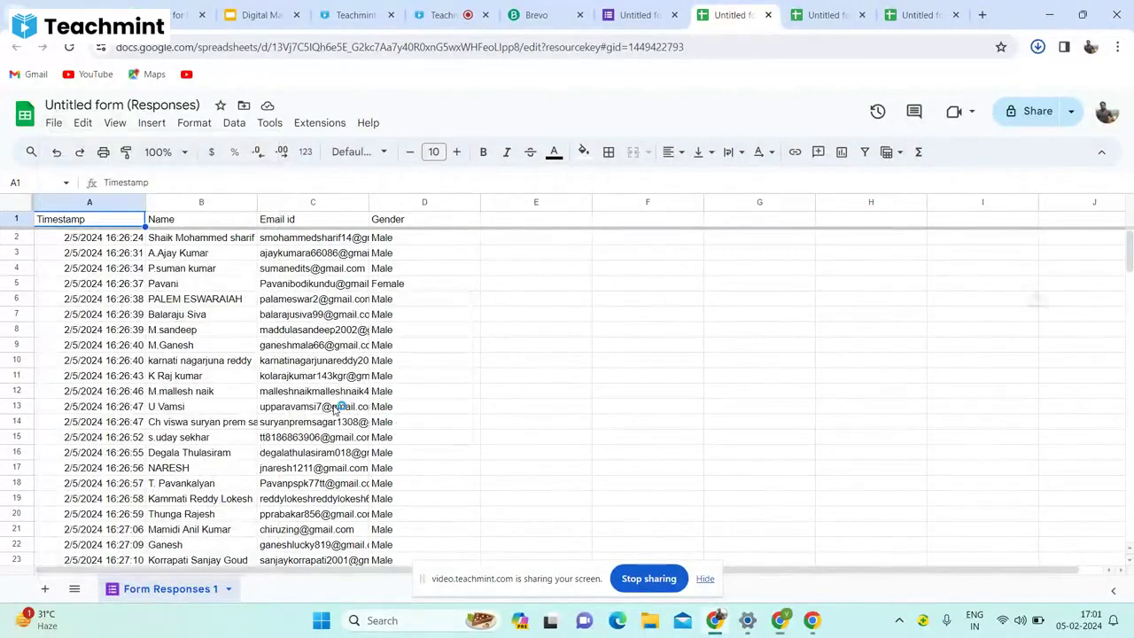
Step: Switch to Brevo and start a file import in the contact database
left_click(783, 621)
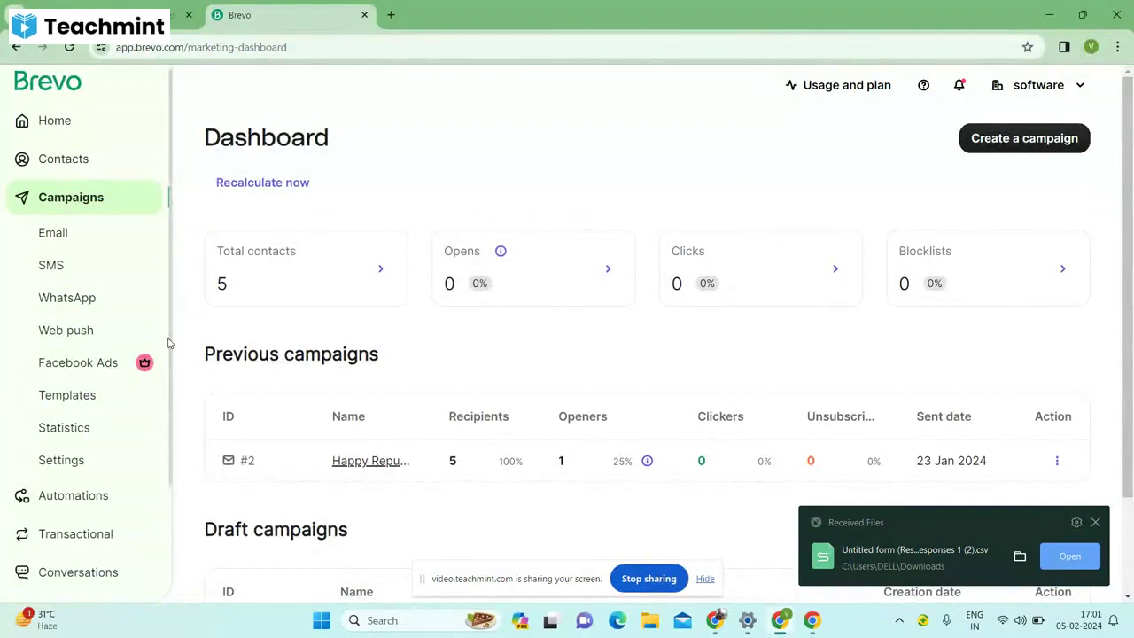
left_click(129, 163)
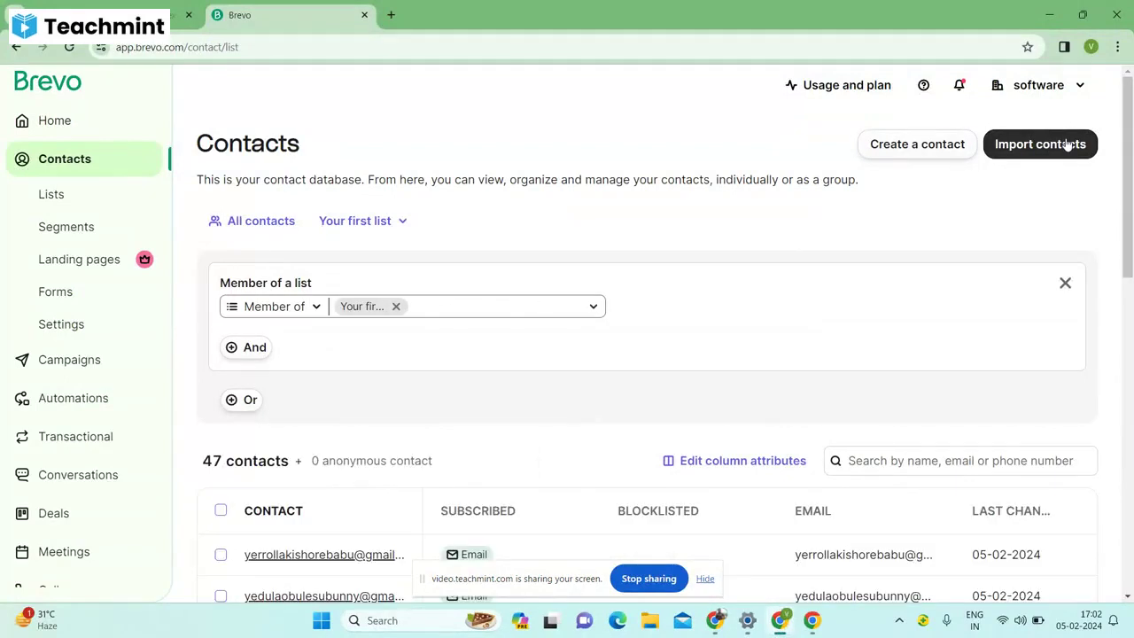
left_click(1067, 144)
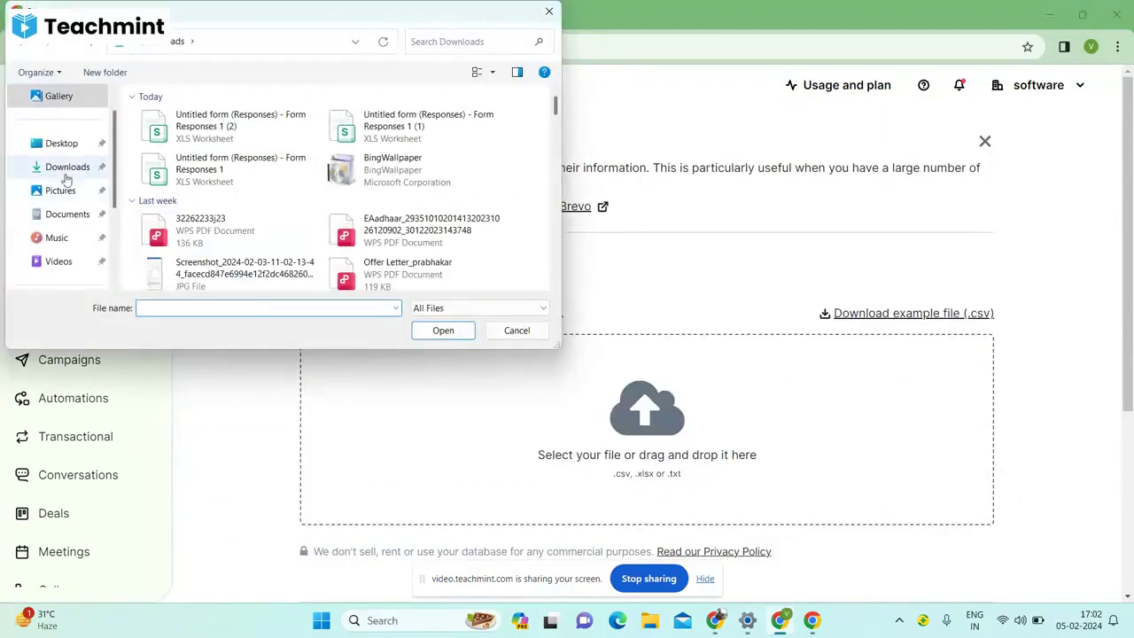
Step: Upload "Untitled form (Responses) - Form Responses 1 (2).csv" from Downloads as the contact file and continue to the data mapping
left_click(73, 168)
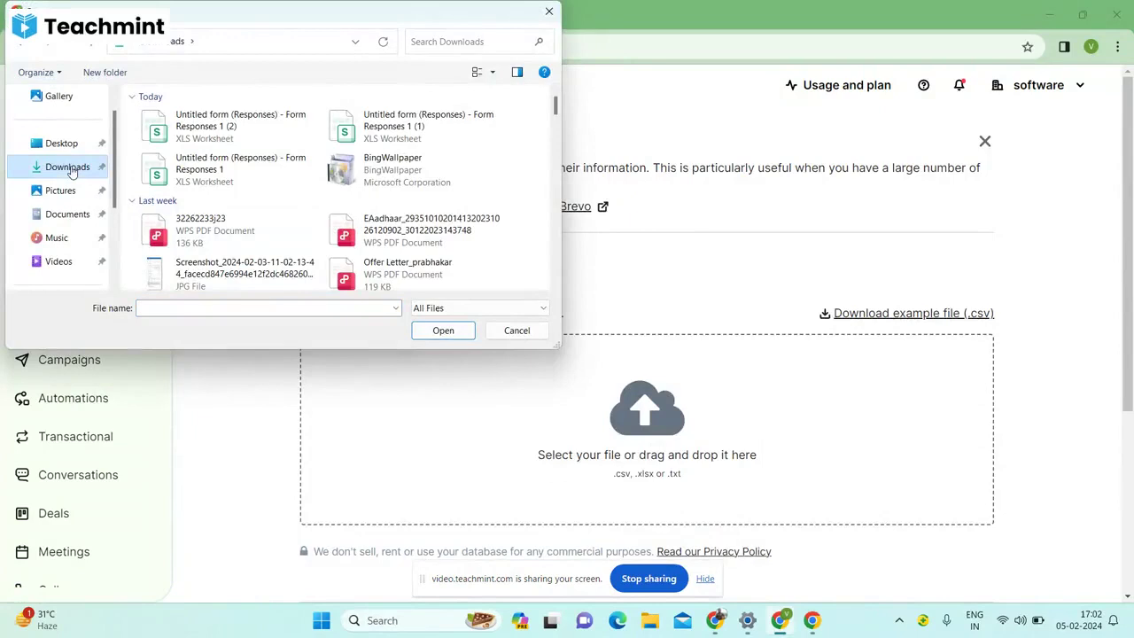
left_click(226, 124)
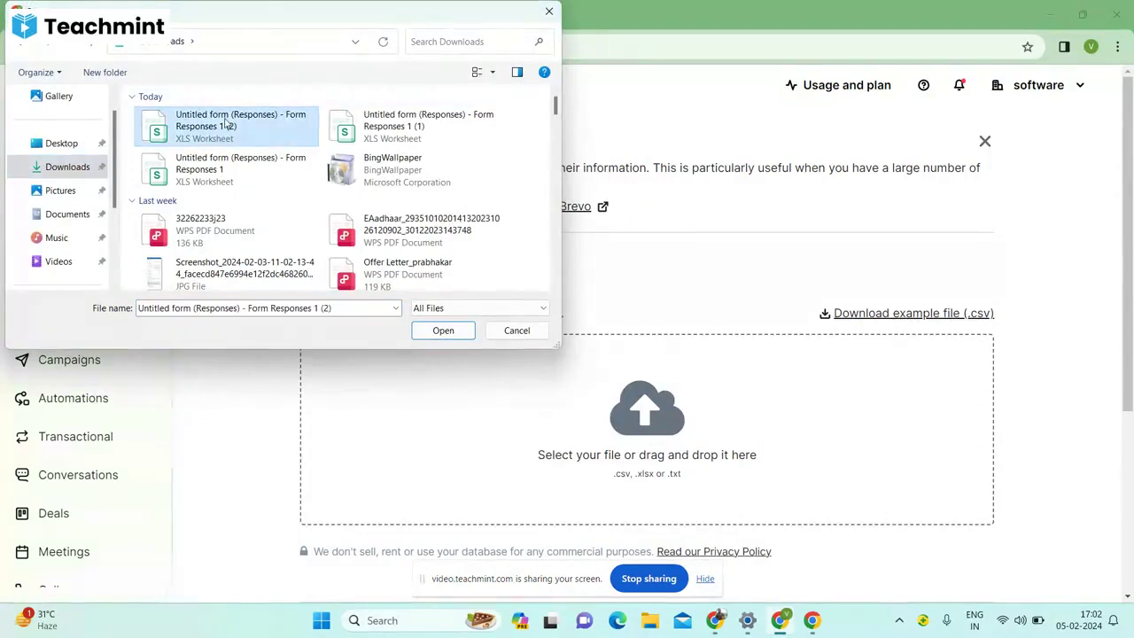
left_click(436, 331)
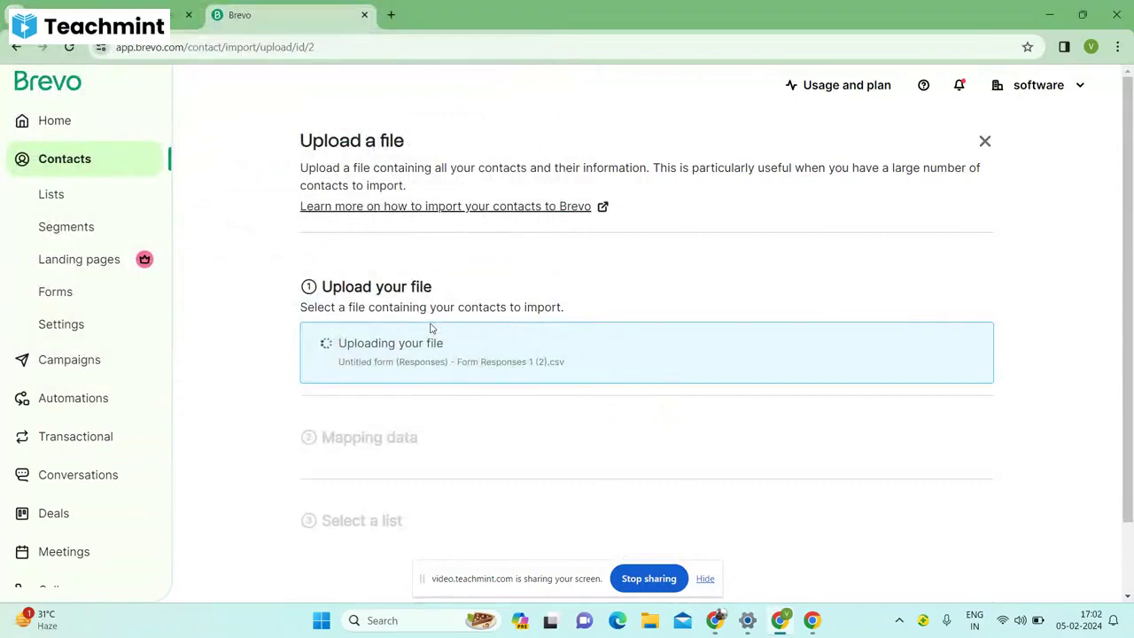
scroll(431, 325, "down", 1)
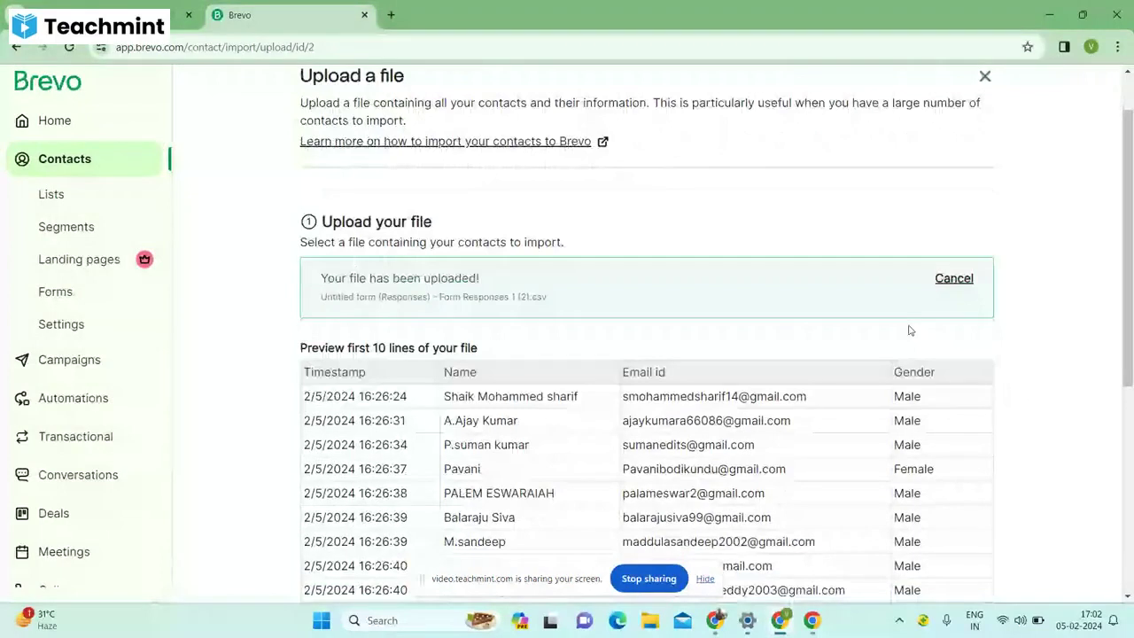
scroll(646, 425, "down", 3)
left_click(646, 425)
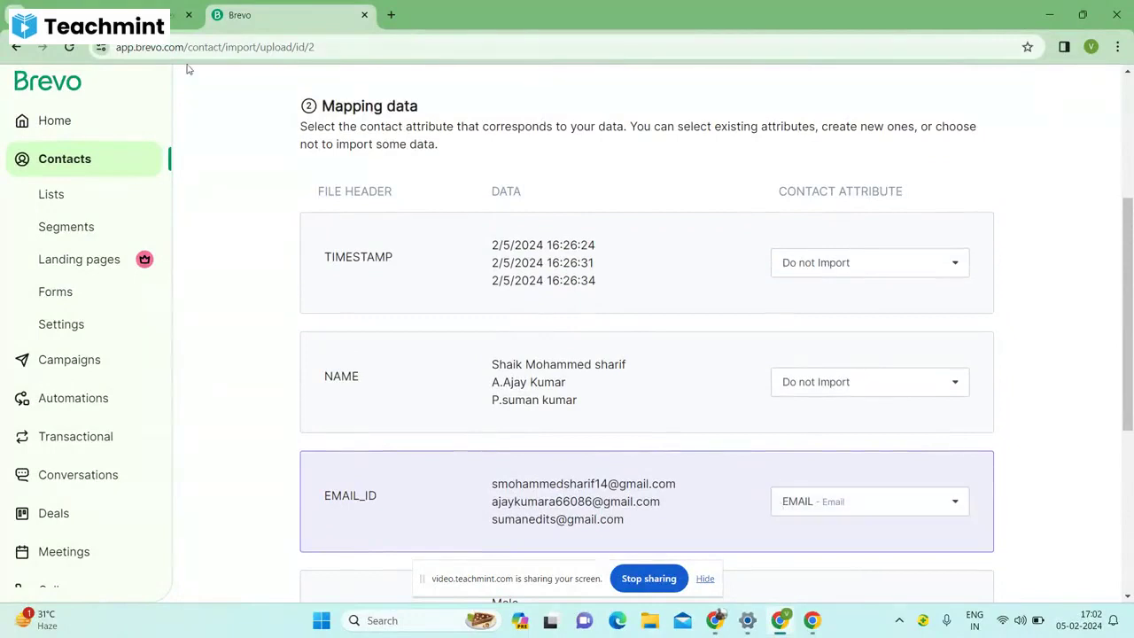
left_click(15, 48)
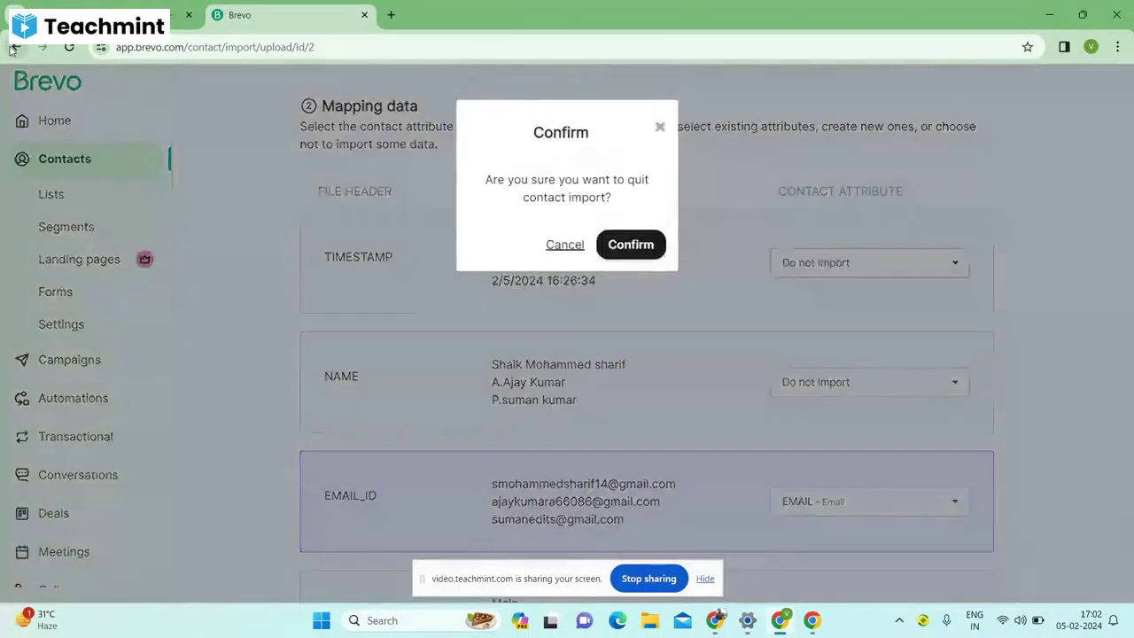
left_click(563, 244)
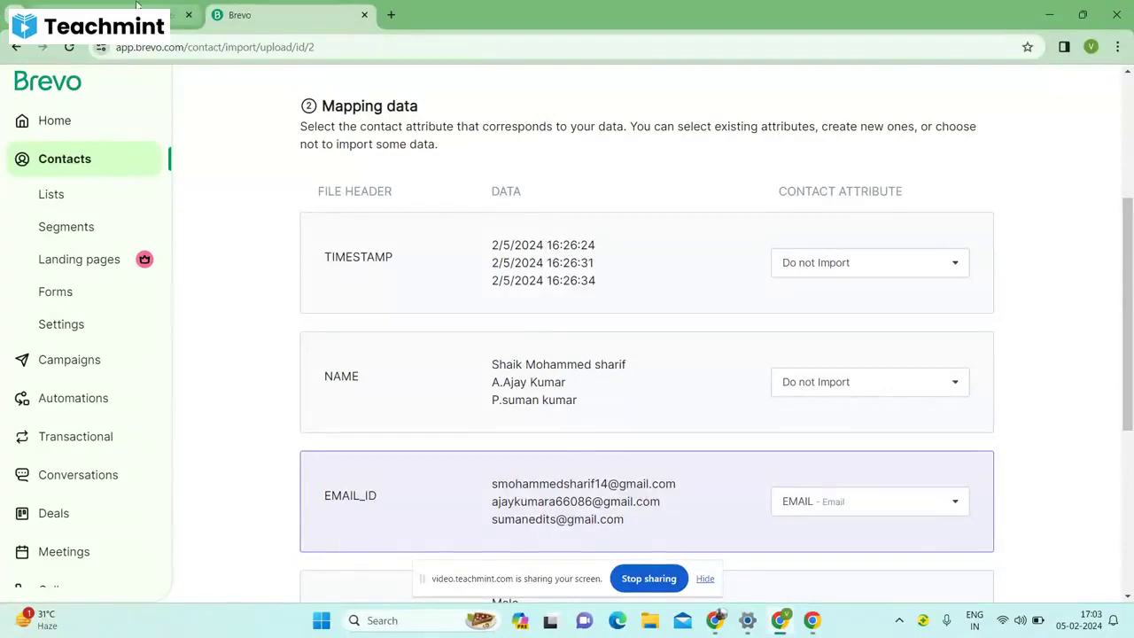
left_click(97, 15)
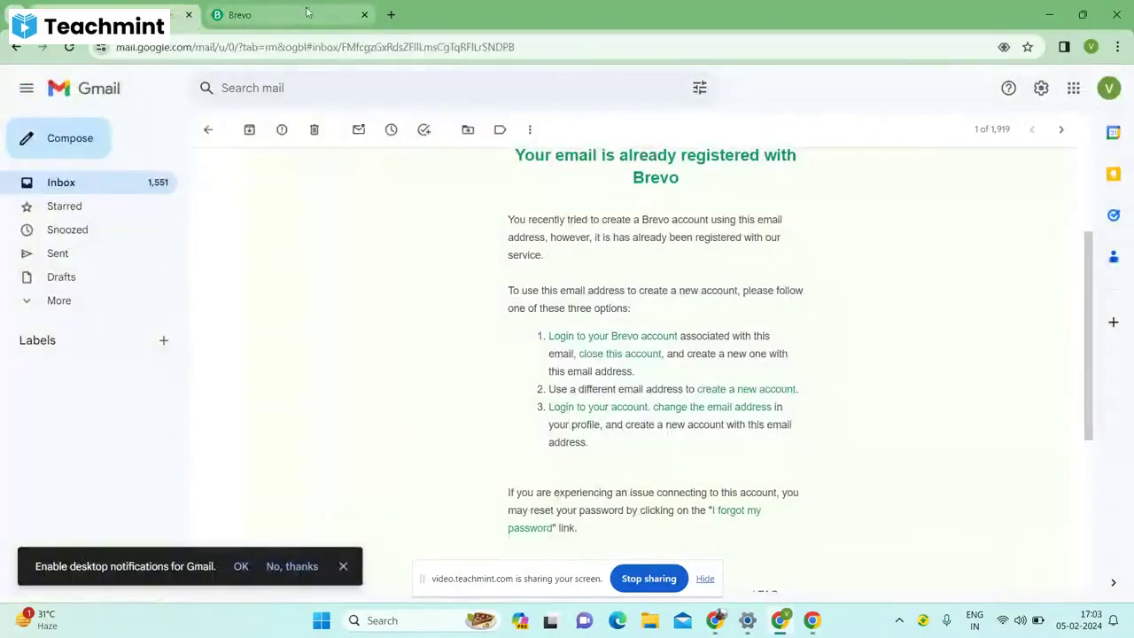
left_click(248, 15)
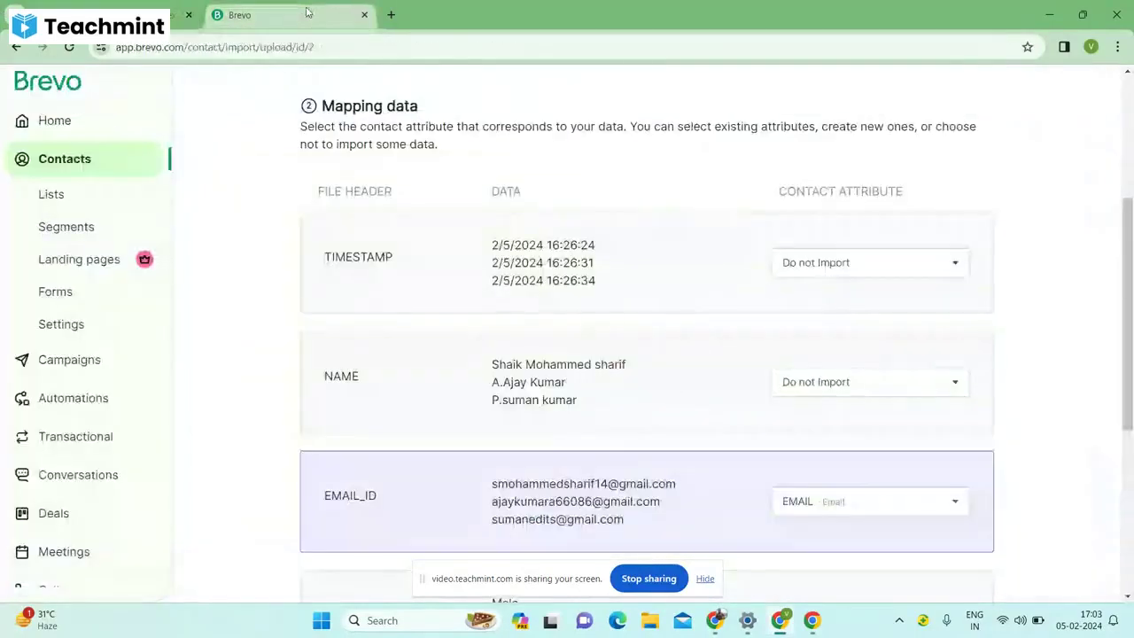
Step: Switch to the Google Forms responses and examine the Email id and Gender columns in their spreadsheet
left_click(715, 620)
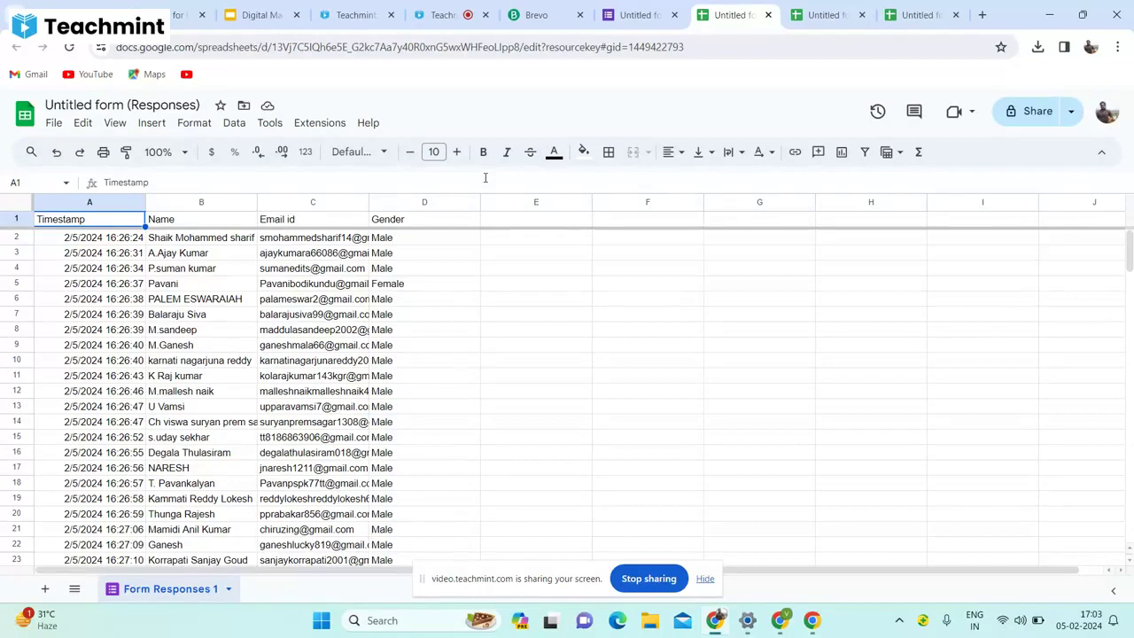
left_click(626, 23)
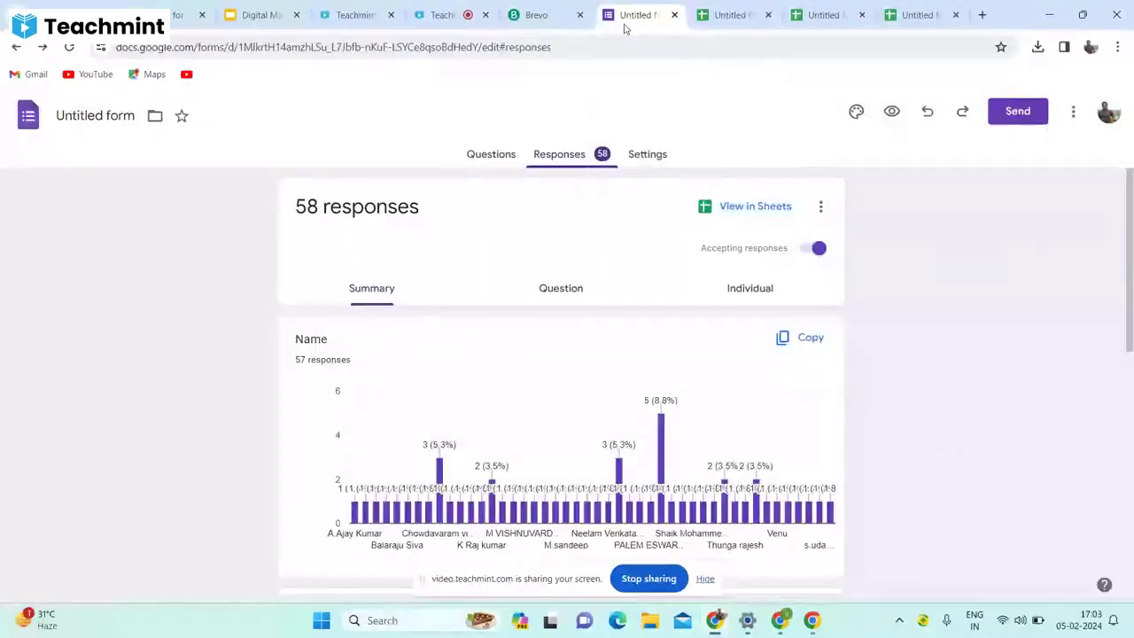
left_click(720, 20)
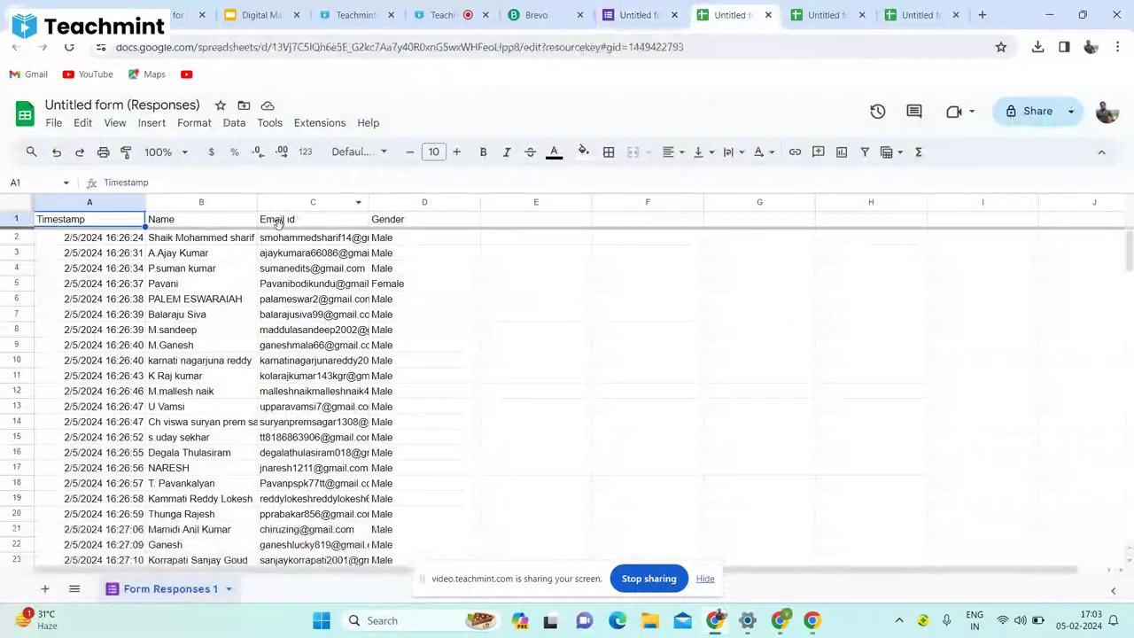
left_click(409, 218)
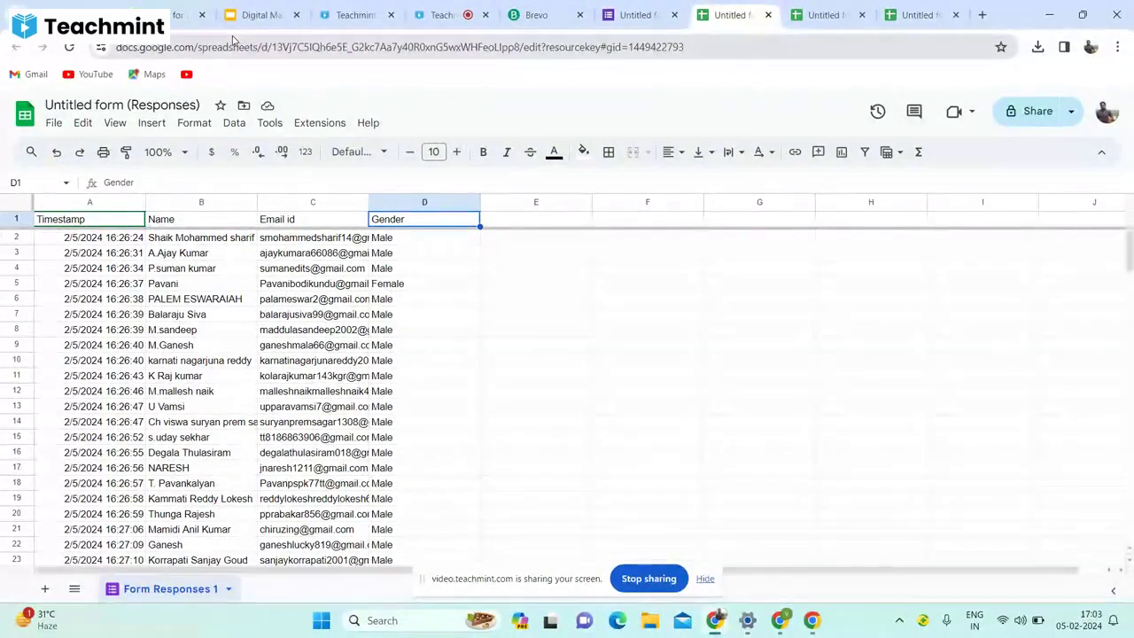
Step: Review the Digital Marketing Classes presentation from the Types of Digital Marketing slide through Some Free Bulk Email Providers
left_click(257, 15)
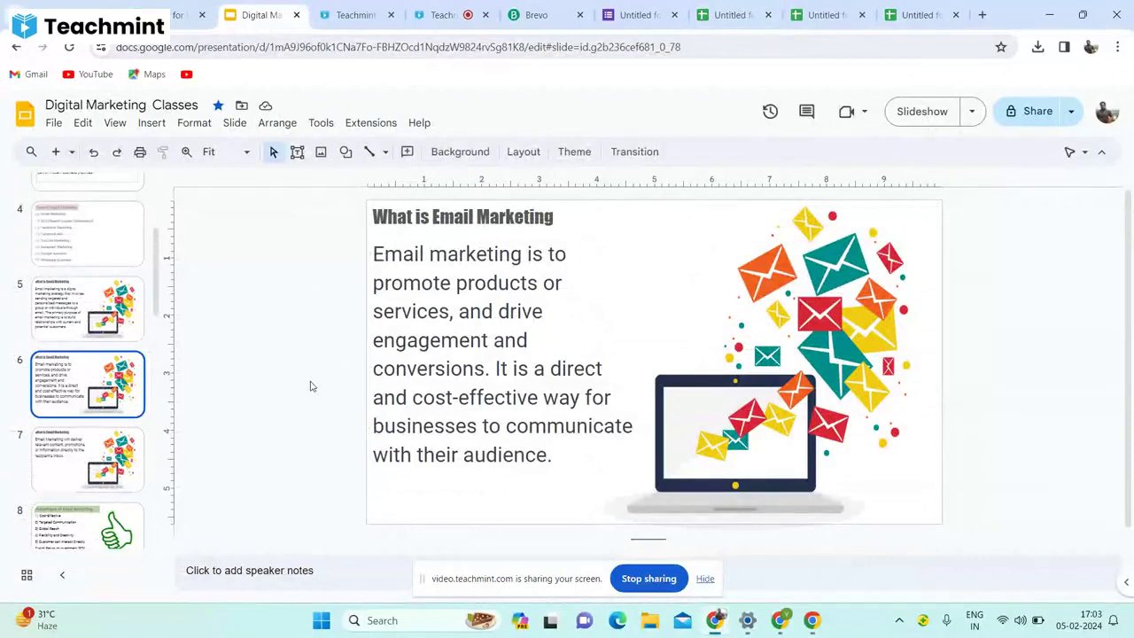
key("Up")
key("Up")
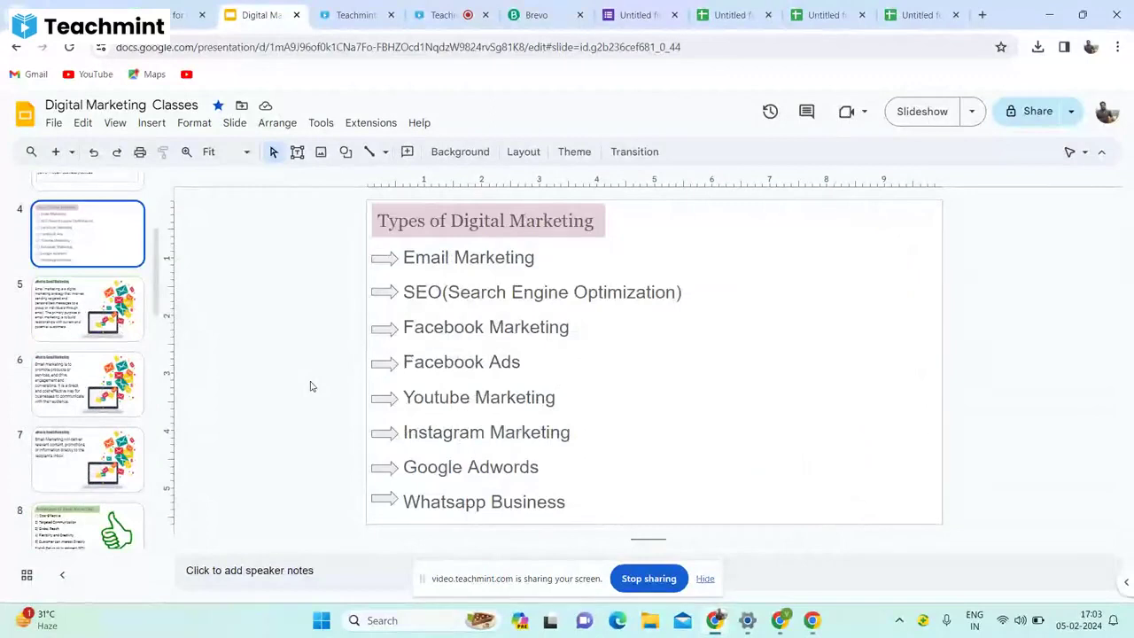
key("Down")
key("Down")
key("Down")
key("Down")
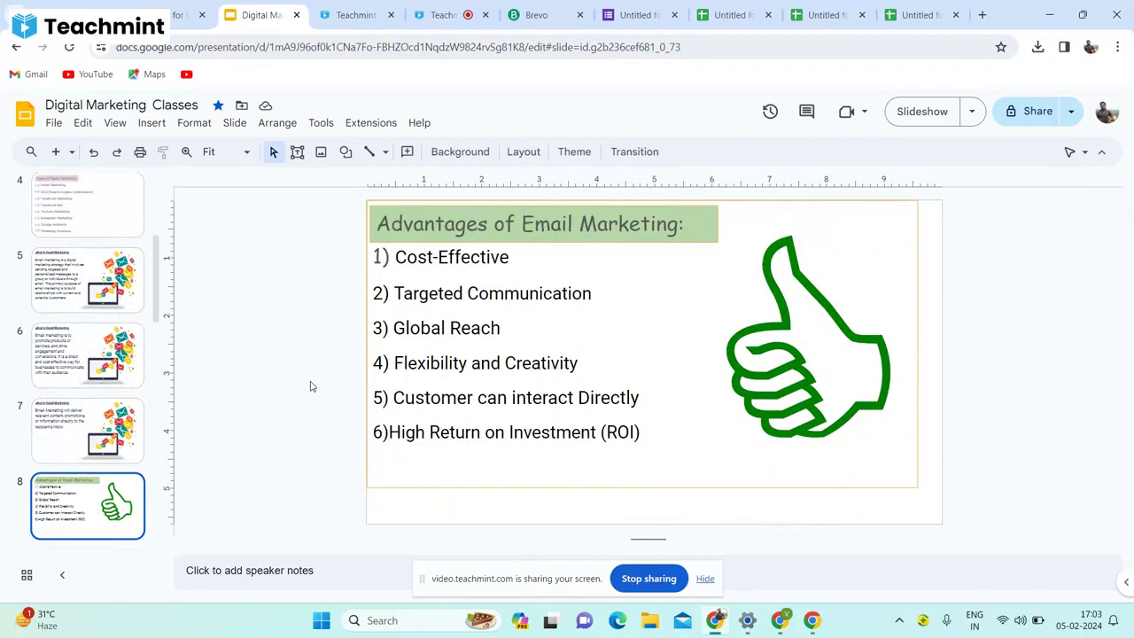
key("Down")
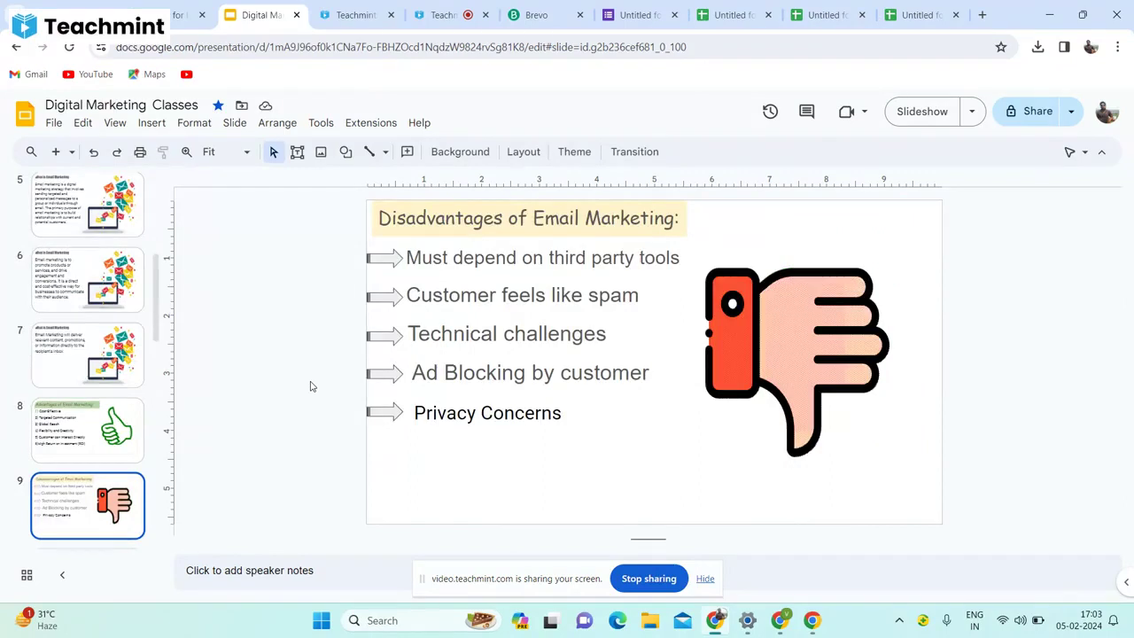
key("Down")
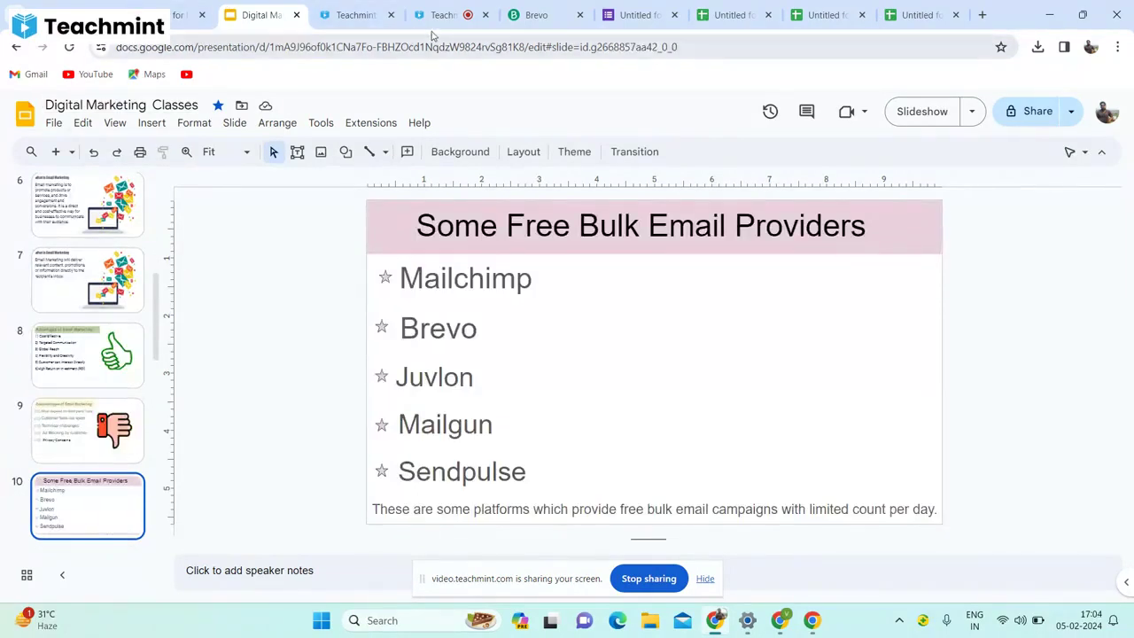
Step: Switch to the Teachmint class room and check the students' chat messages
left_click(441, 16)
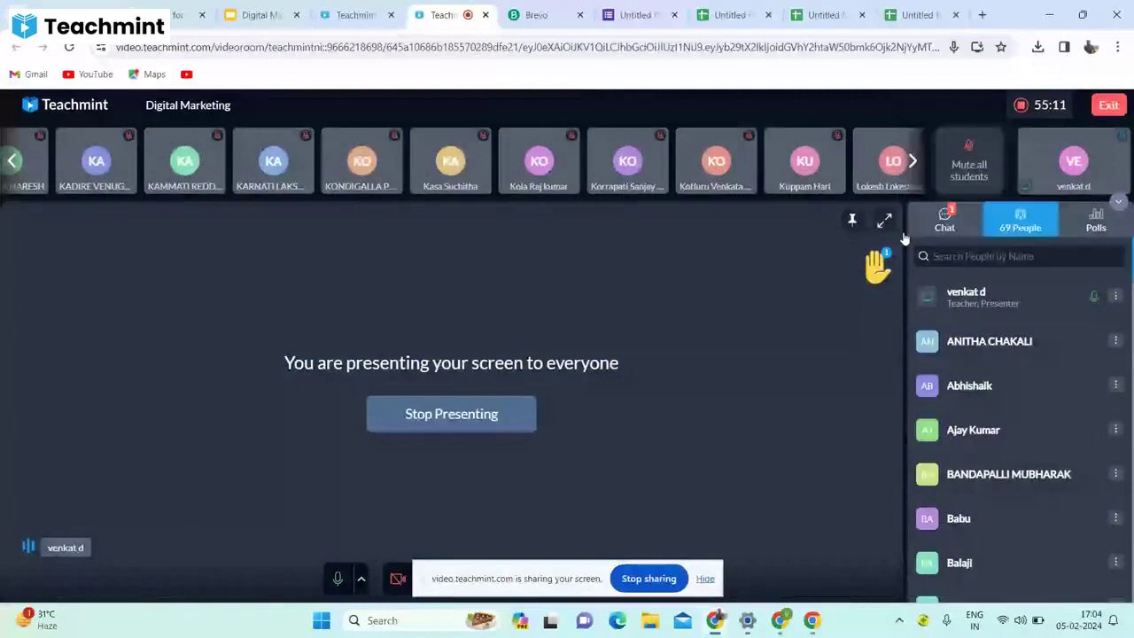
left_click(945, 220)
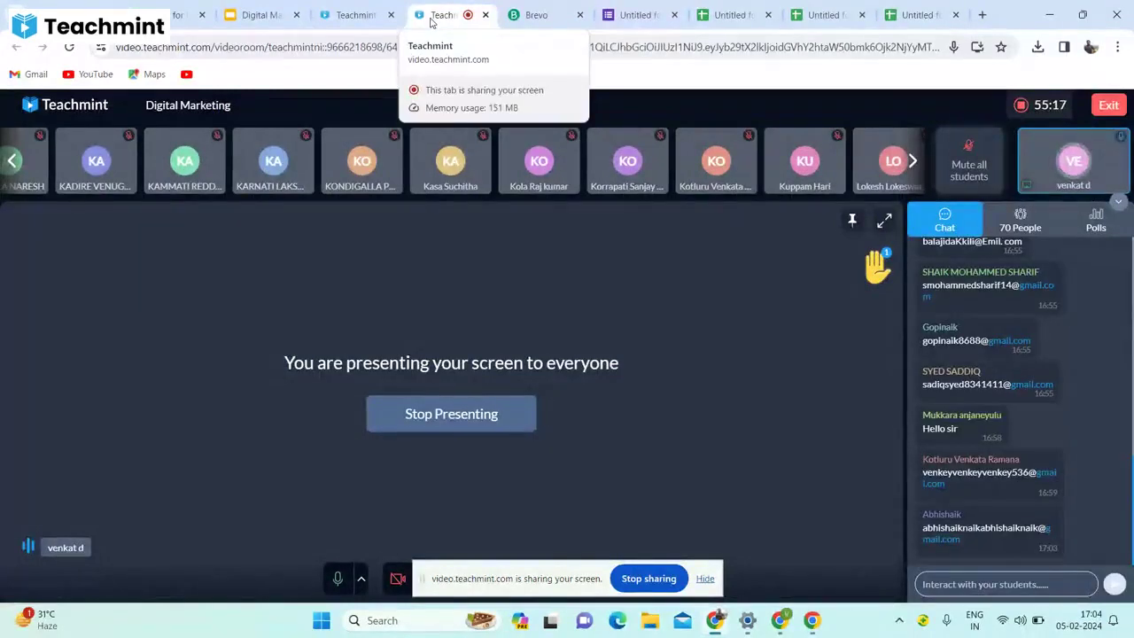
Step: Return to the Digital Marketing Classes presentation and go through the email marketing tips up to the Mobile Optimization slide
left_click(248, 13)
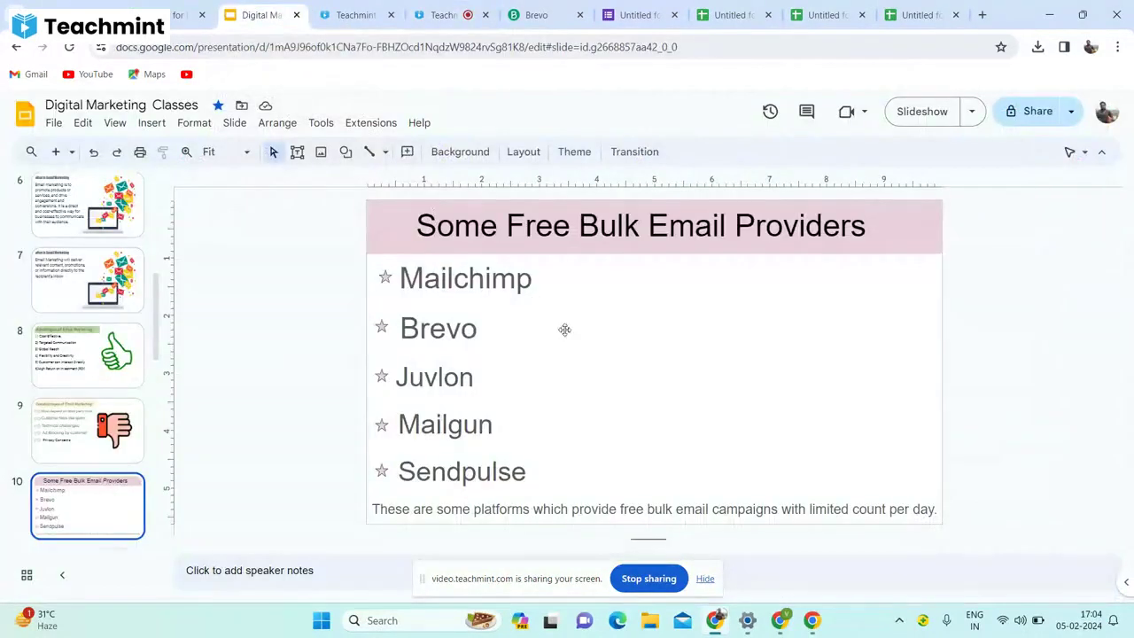
key("Down")
key("Down")
key("Down")
key("Down")
key("Down")
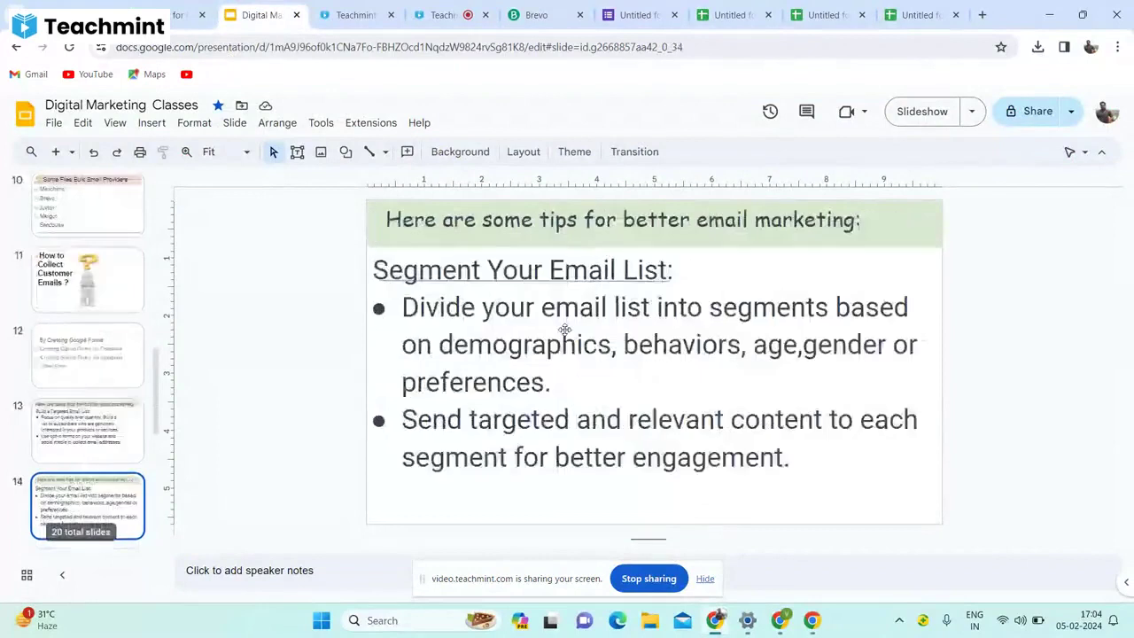
key("Down")
key("Down")
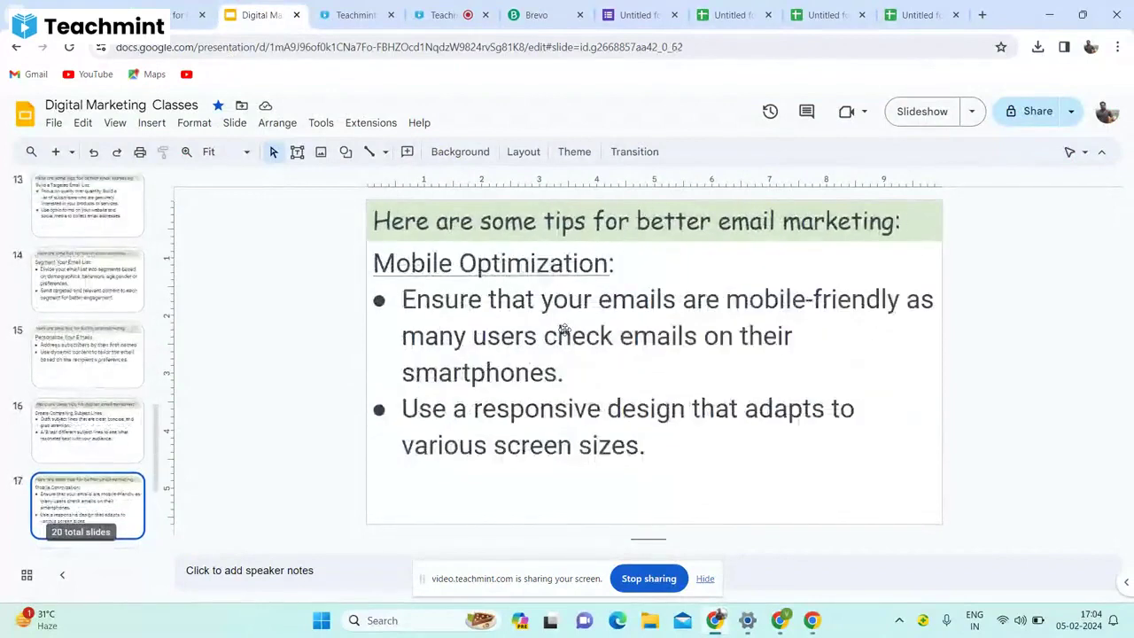
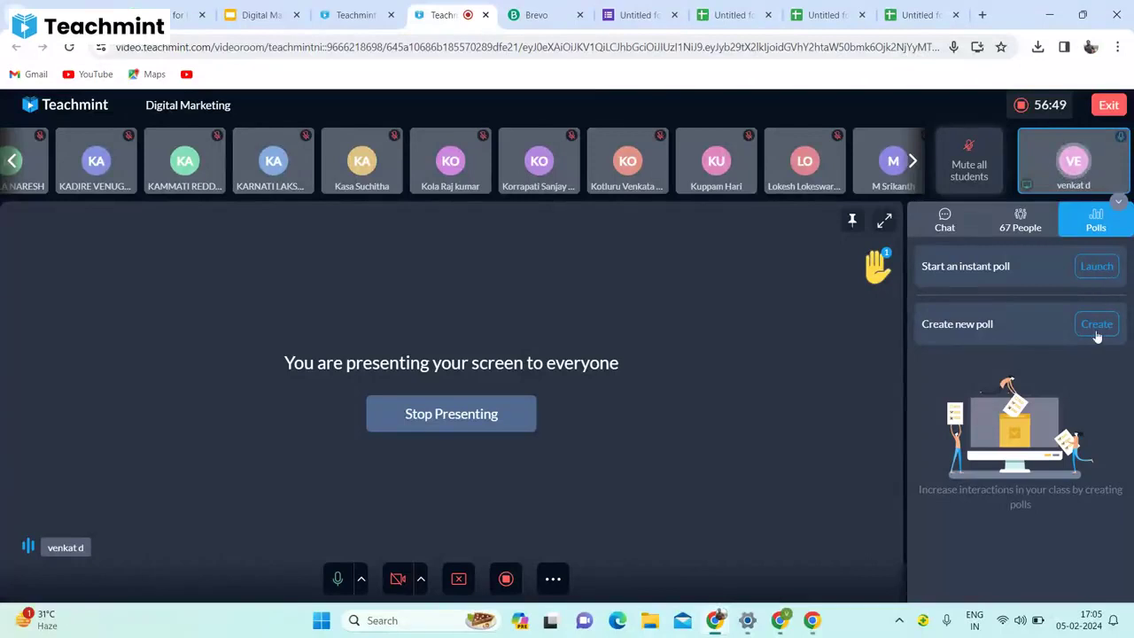
Step: Create a new class poll with the question "Attendance"
left_click(1096, 328)
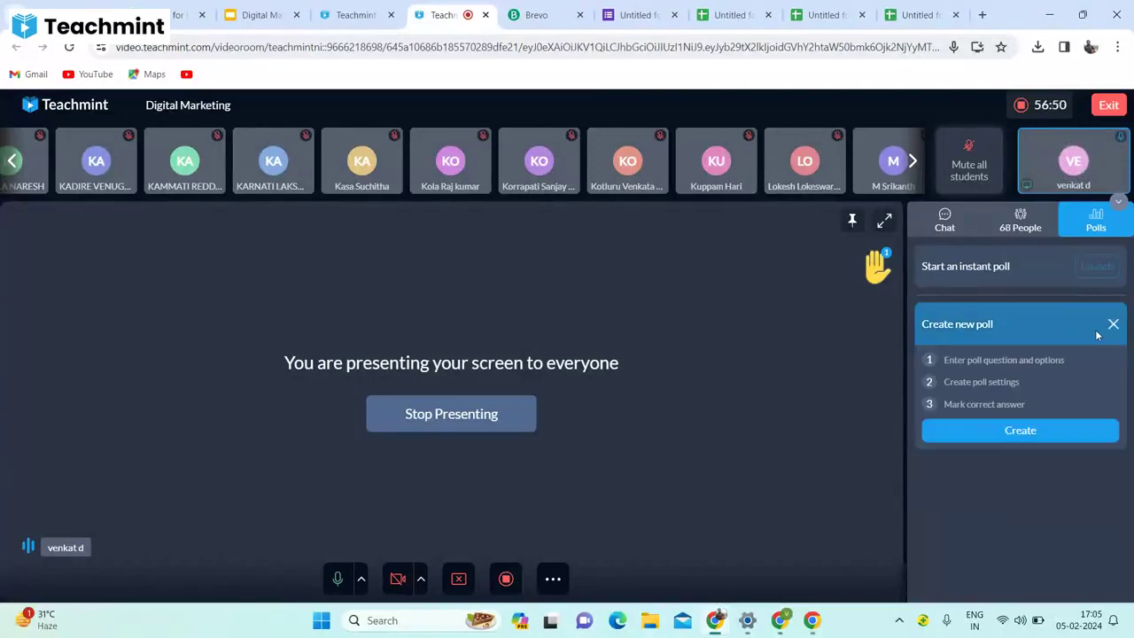
left_click(1021, 430)
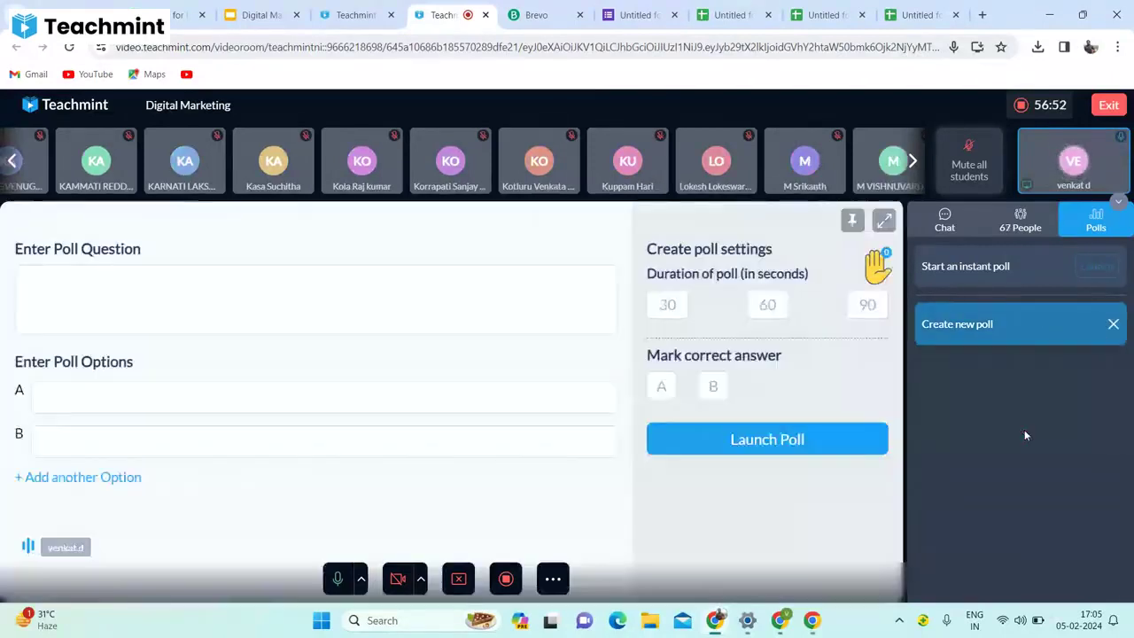
left_click(351, 302)
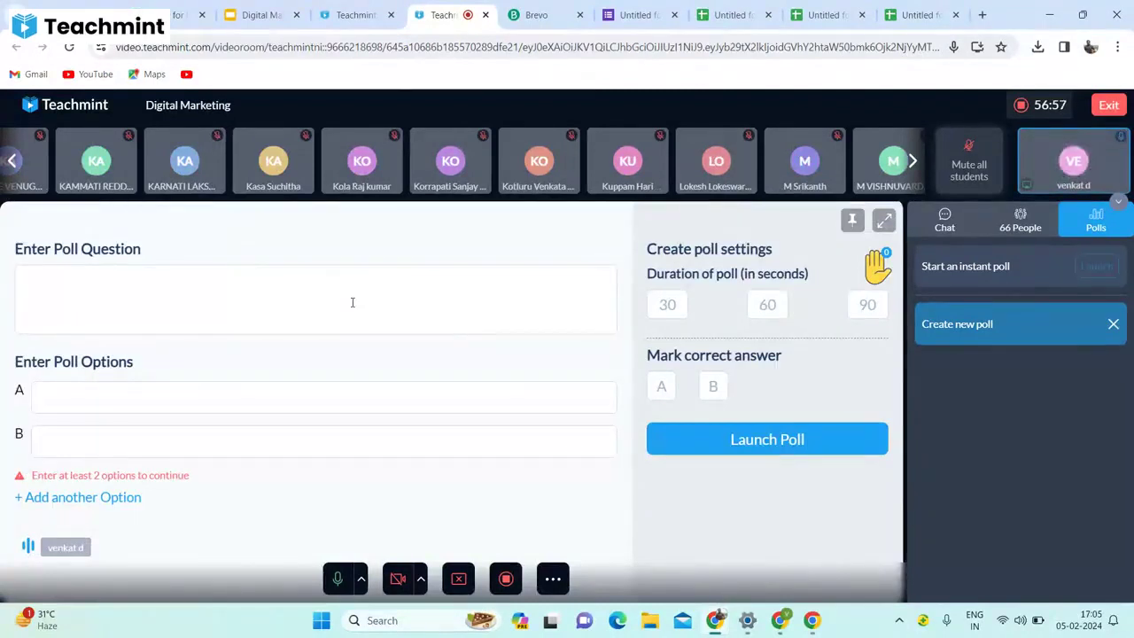
type("C")
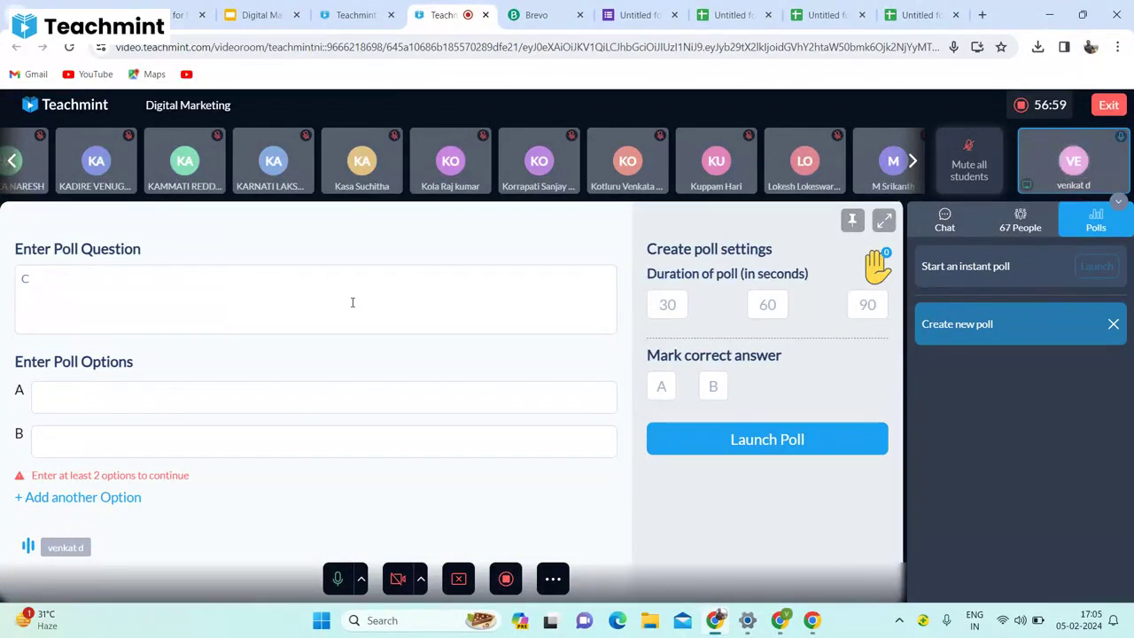
key("BackSpace")
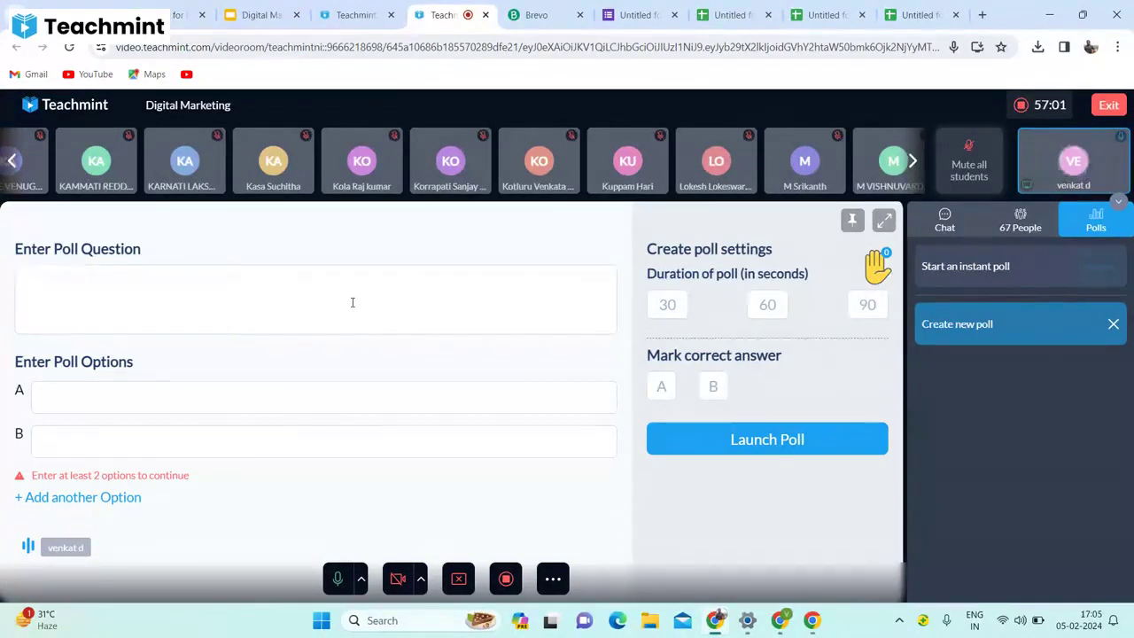
type("Attendance")
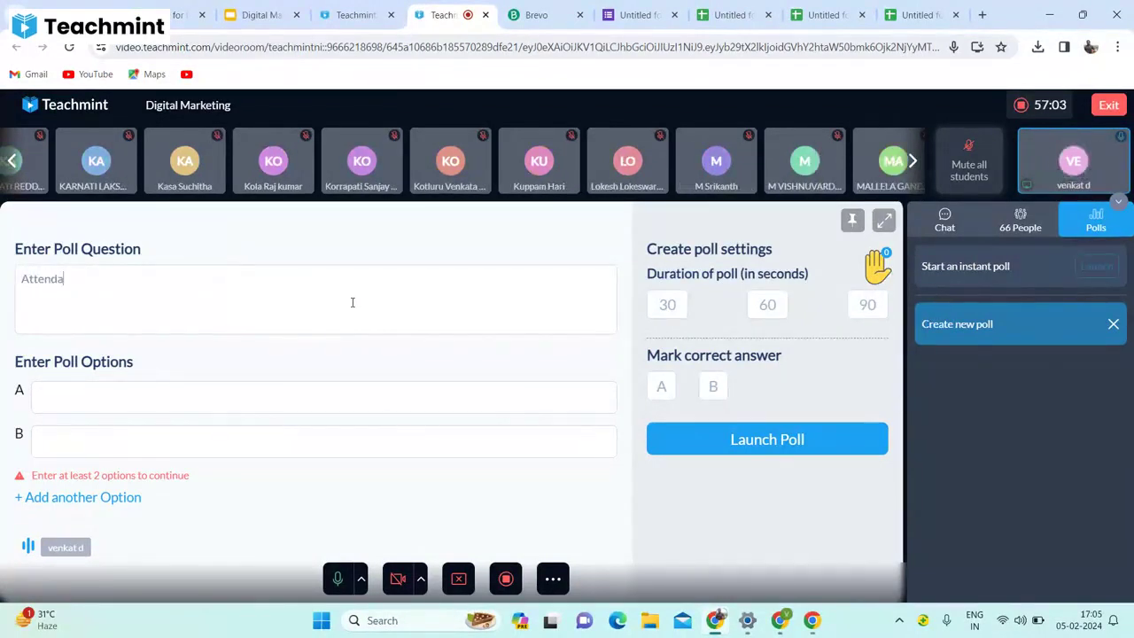
Step: Enter "Present" as option A and "Absent" as option B of the attendance poll
left_click(218, 395)
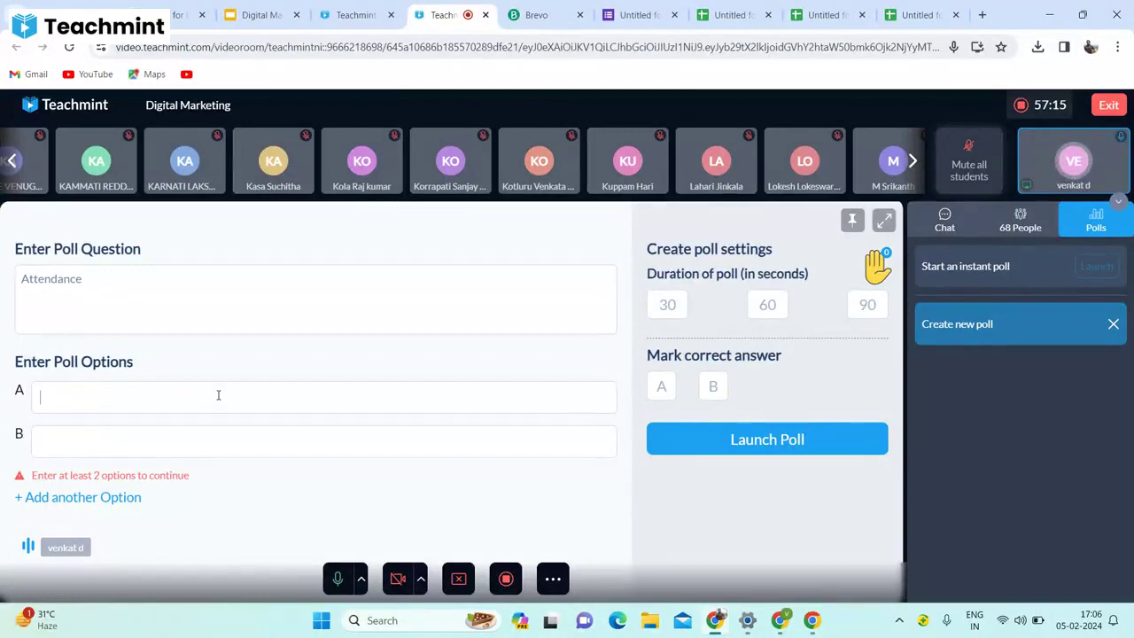
type("Present")
left_click(156, 445)
type("a")
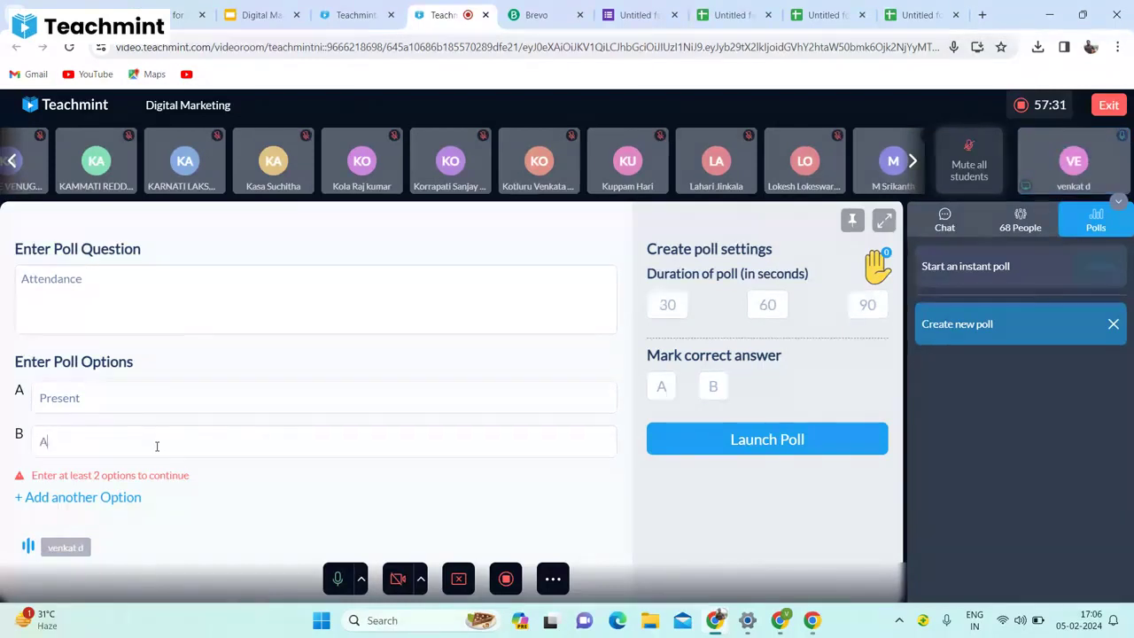
key("BackSpace")
type("Absent")
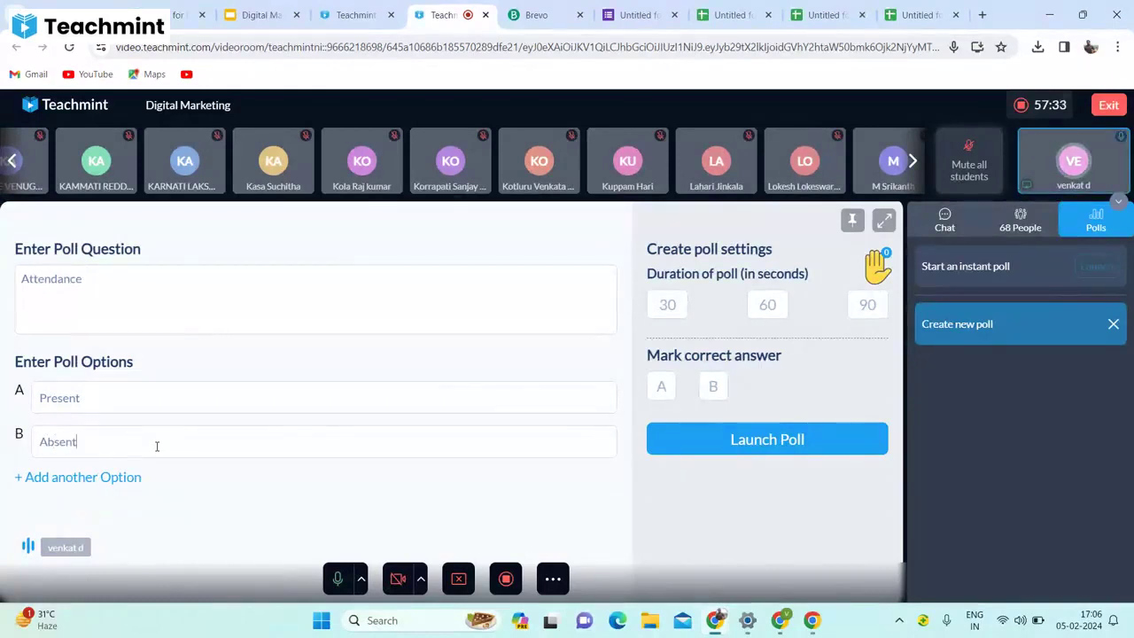
Step: Mark option A as the correct answer, set the poll duration to 90 seconds and launch the poll
left_click(664, 387)
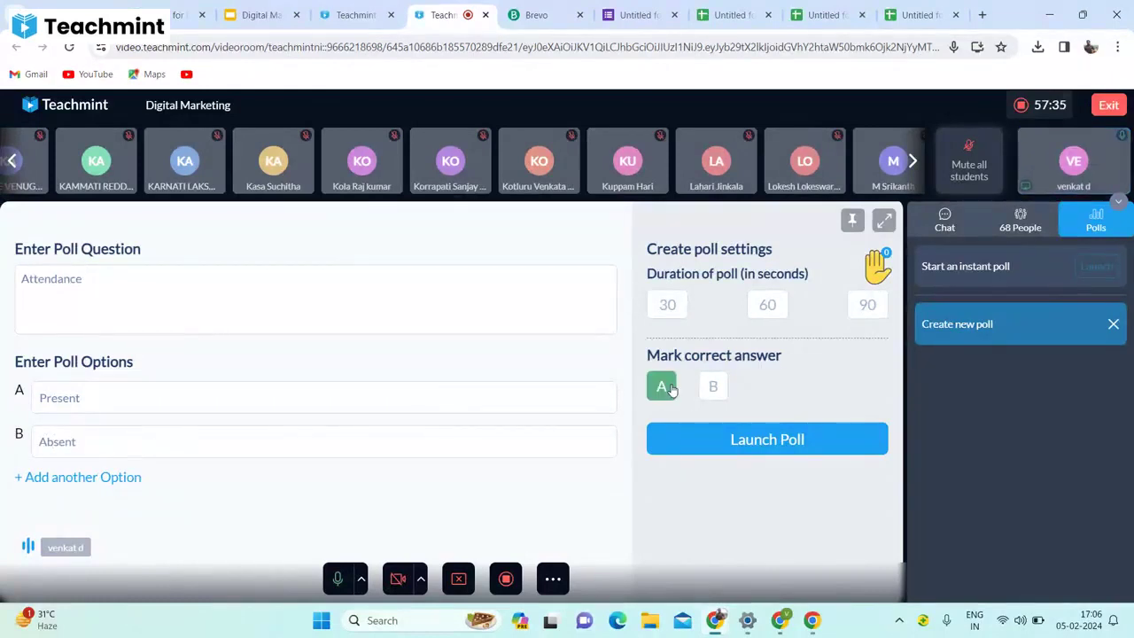
left_click(725, 446)
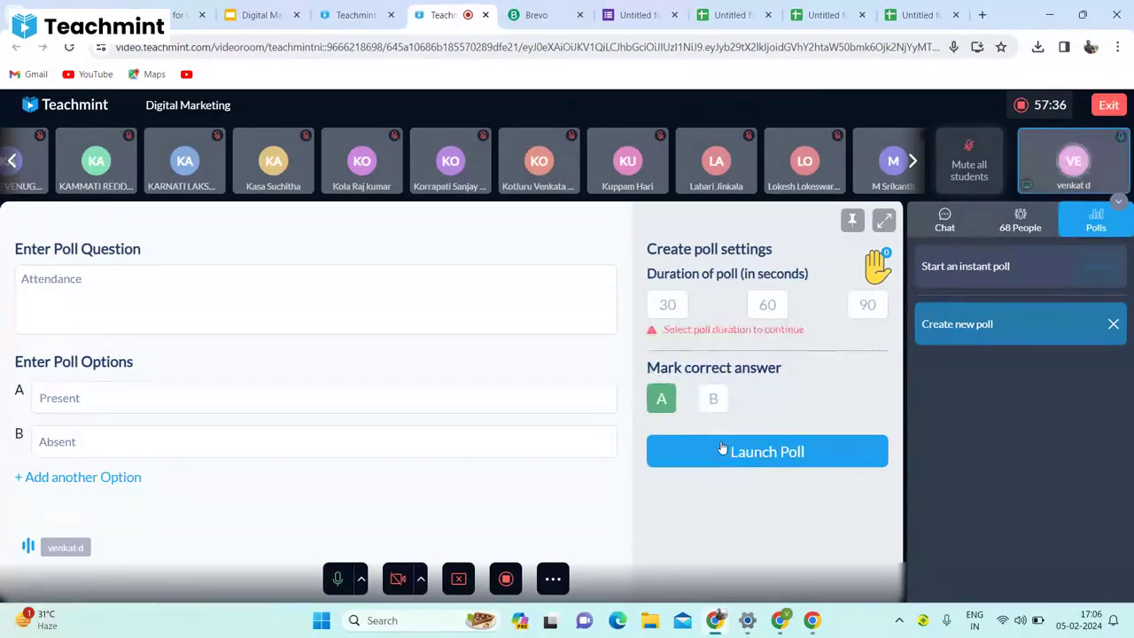
left_click(867, 305)
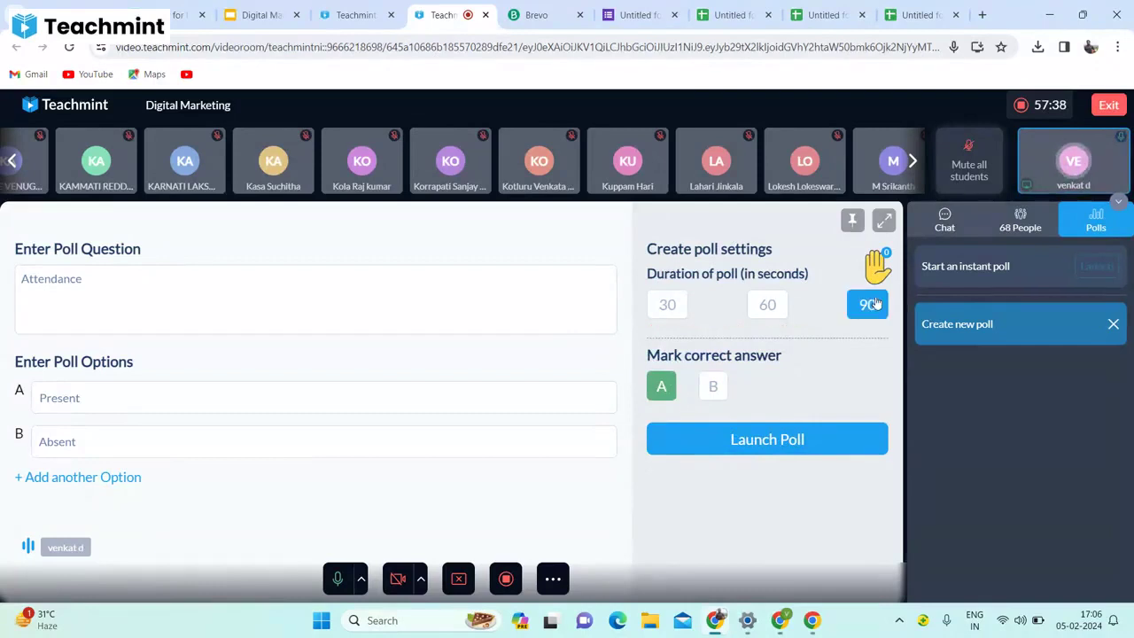
left_click(755, 438)
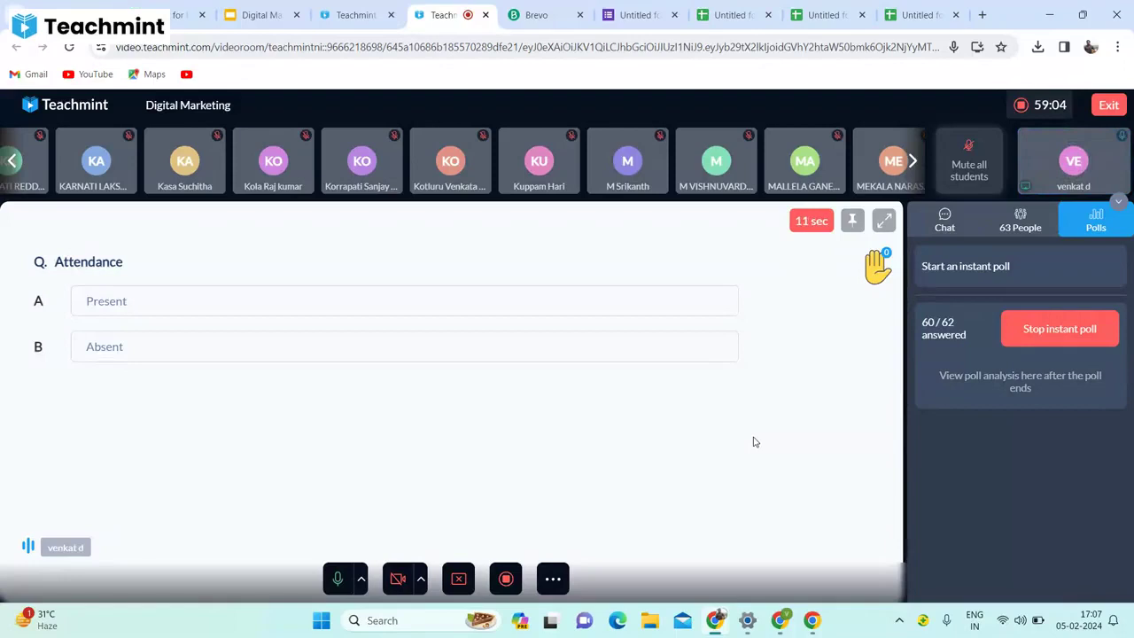
Step: Mute the microphone while closing the completed poll's Leaderboard, and unmute it to speak to the class again
left_click(344, 580)
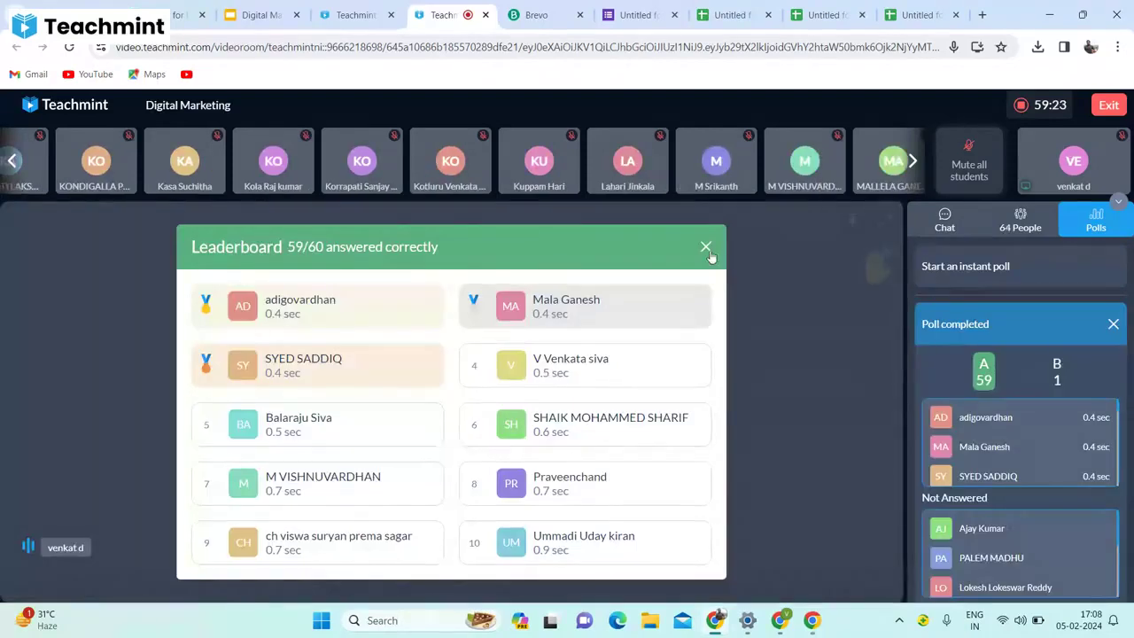
left_click(707, 248)
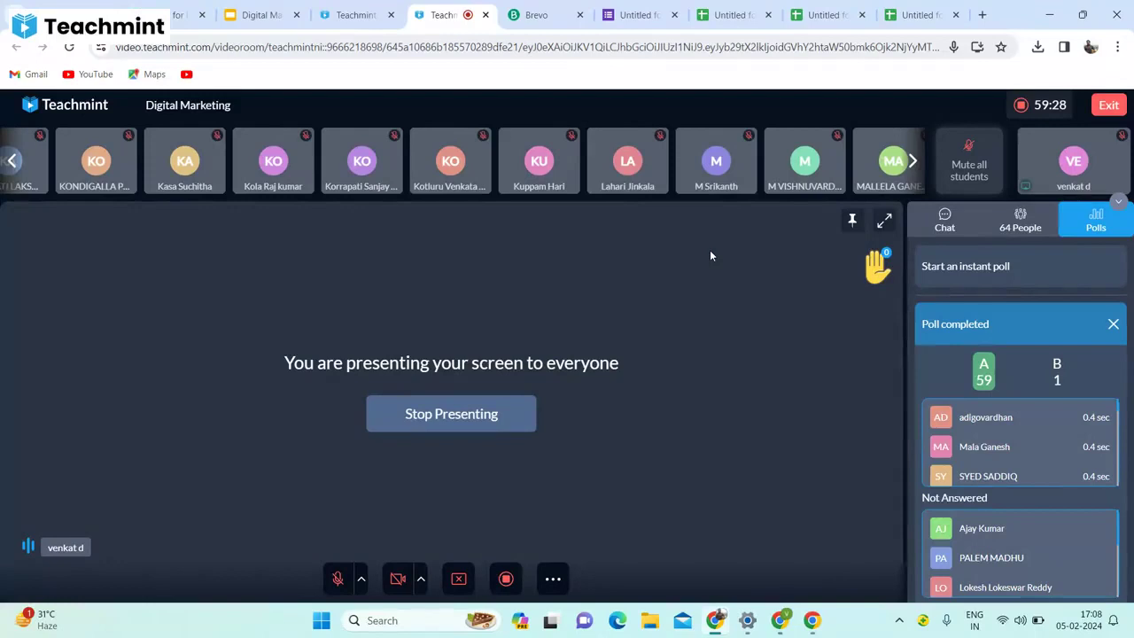
left_click(337, 577)
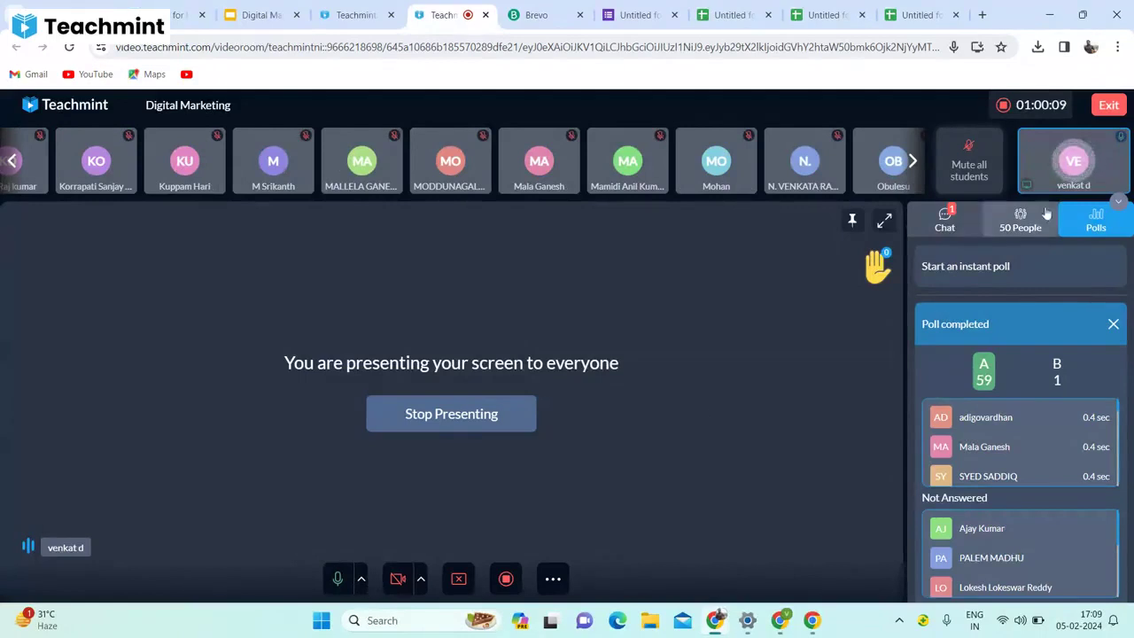
Step: Check the students' latest chat messages and stop the class recording
left_click(944, 220)
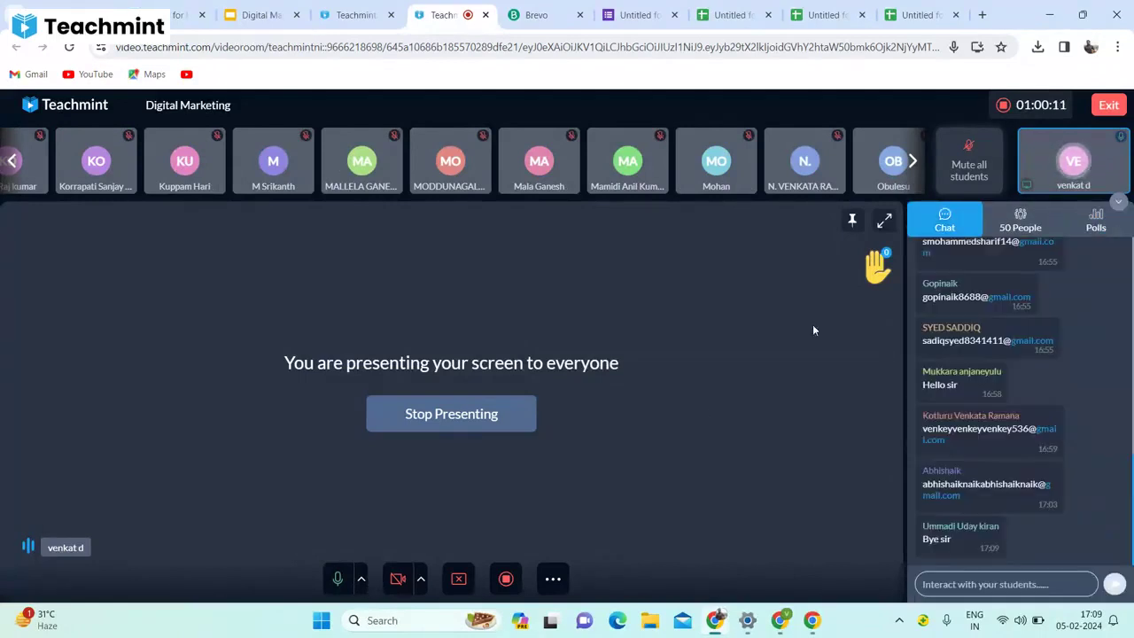
left_click(506, 581)
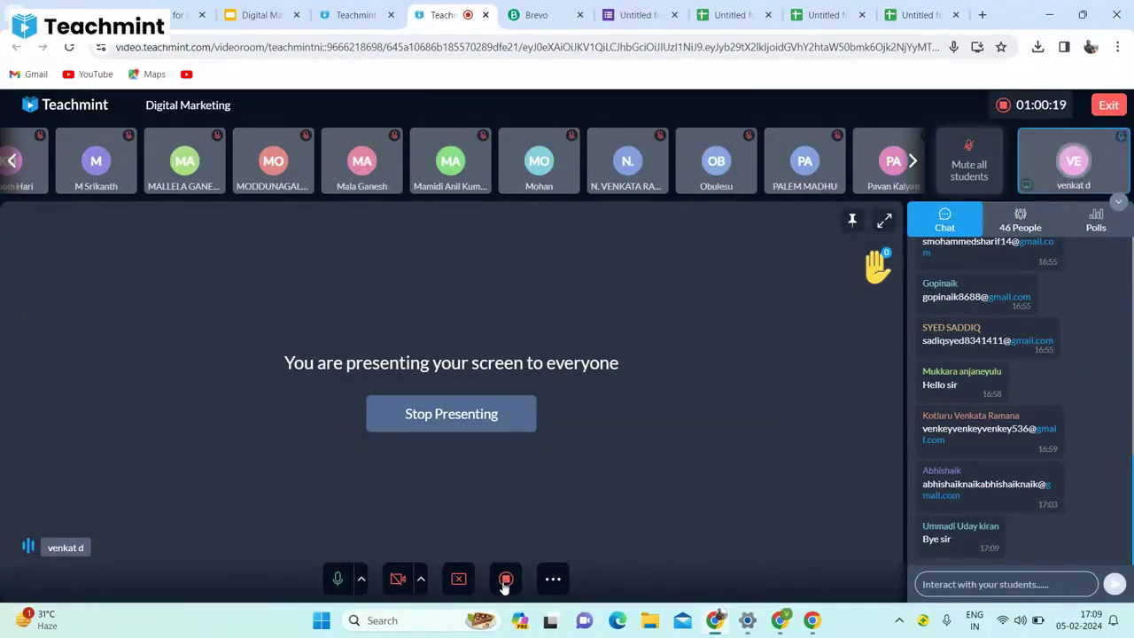